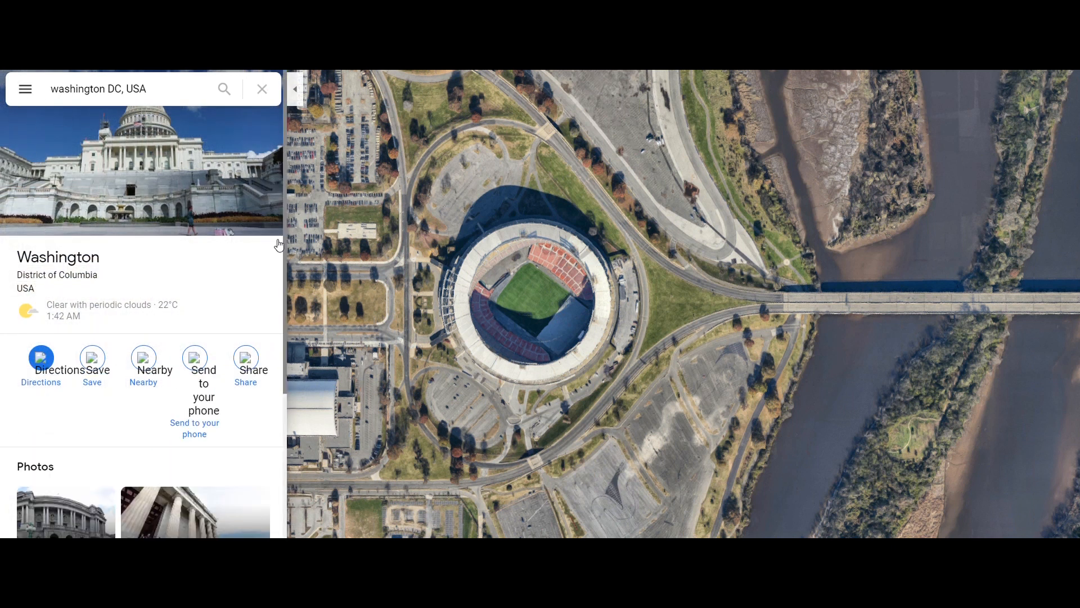
Hide the place details and examine the satellite map from the stadium westward to the Capitol, viewed up close.
{"action": "left_click", "coordinate": [295, 89]}
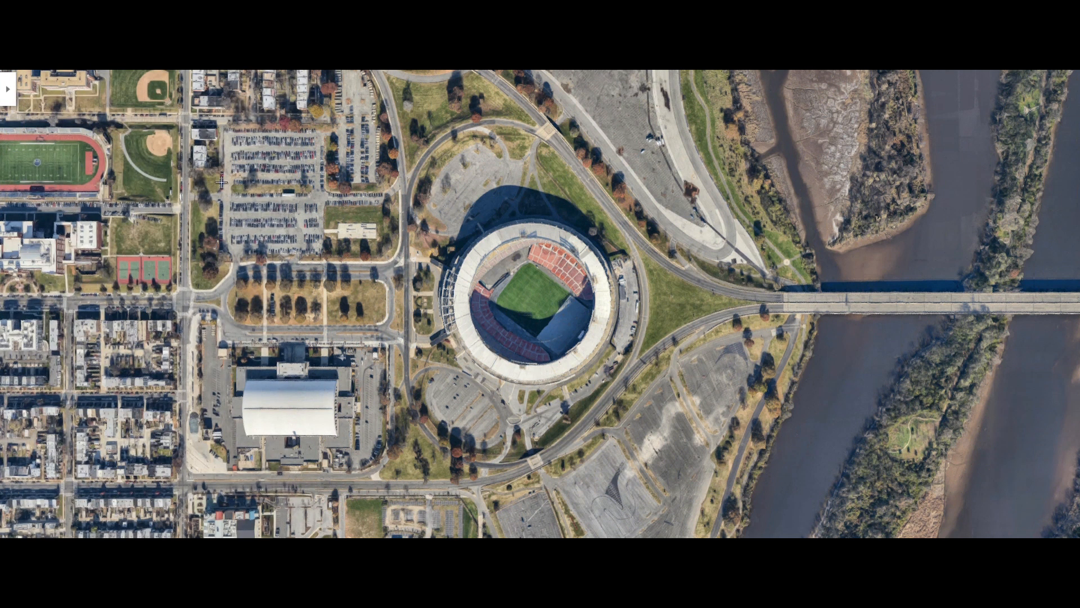
{"action": "scroll", "coordinate": [537, 303], "scroll_direction": "down", "scroll_amount": 4}
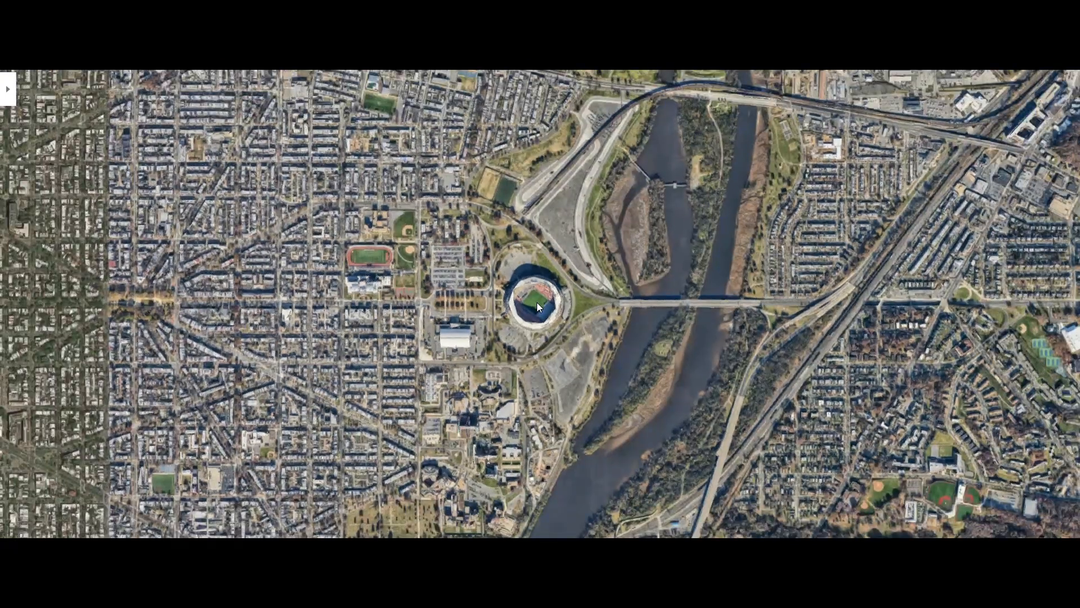
{"action": "scroll", "coordinate": [537, 302], "scroll_direction": "down", "scroll_amount": 1}
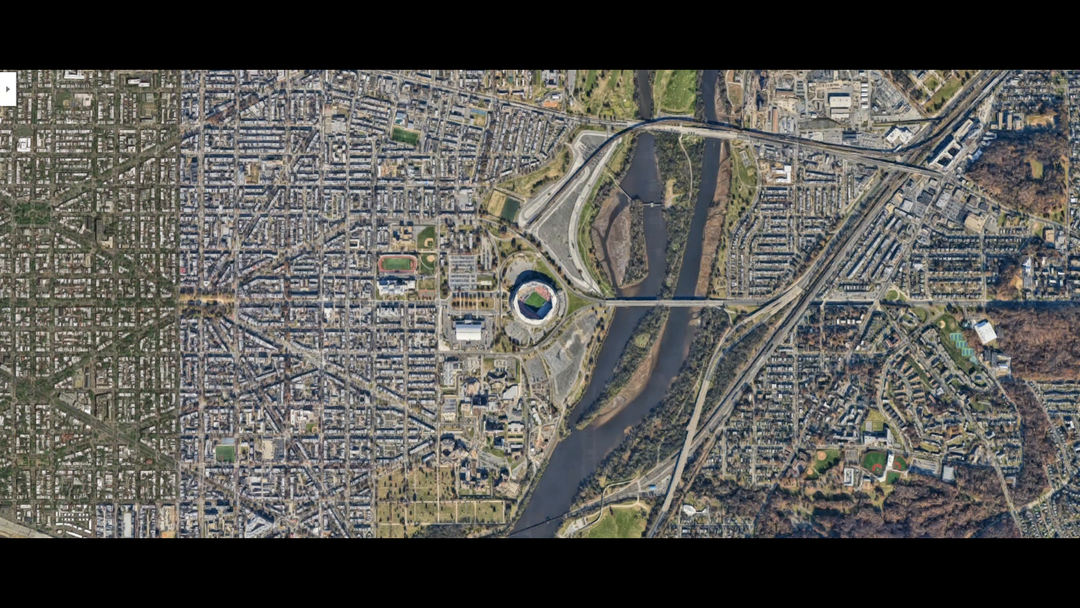
{"action": "left_click_drag", "start_coordinate": [25, 303], "coordinate": [726, 309]}
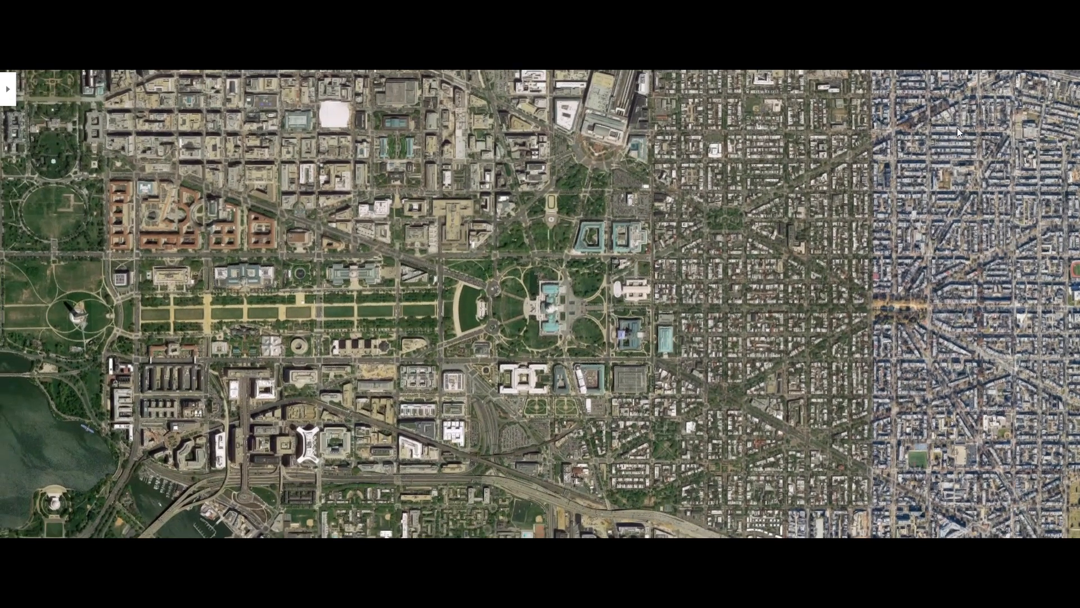
{"action": "scroll", "coordinate": [559, 319], "scroll_direction": "up", "scroll_amount": 5}
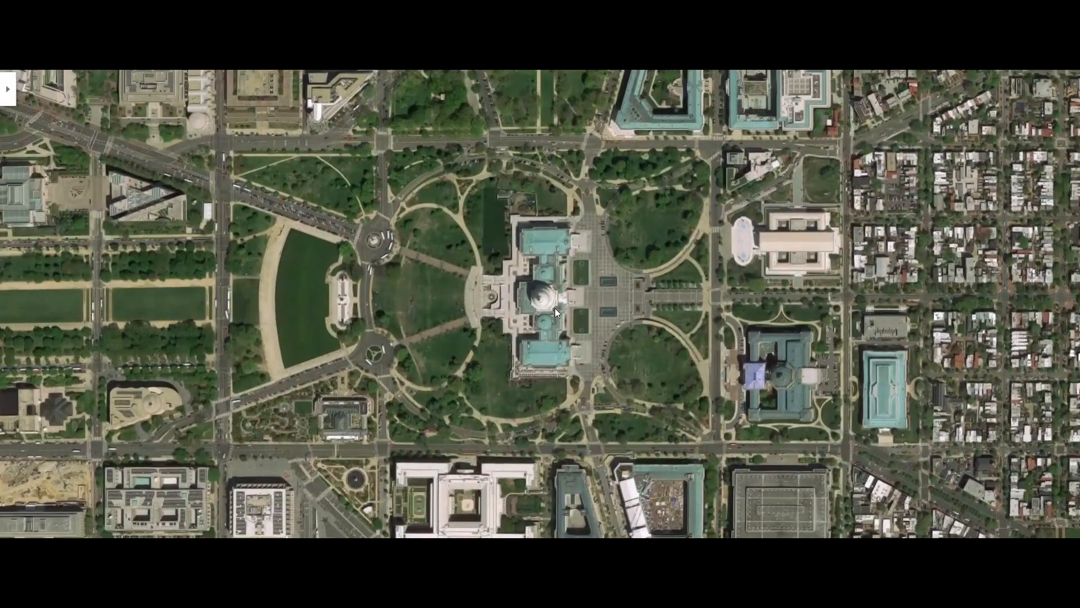
{"action": "left_click_drag", "start_coordinate": [555, 308], "coordinate": [561, 338]}
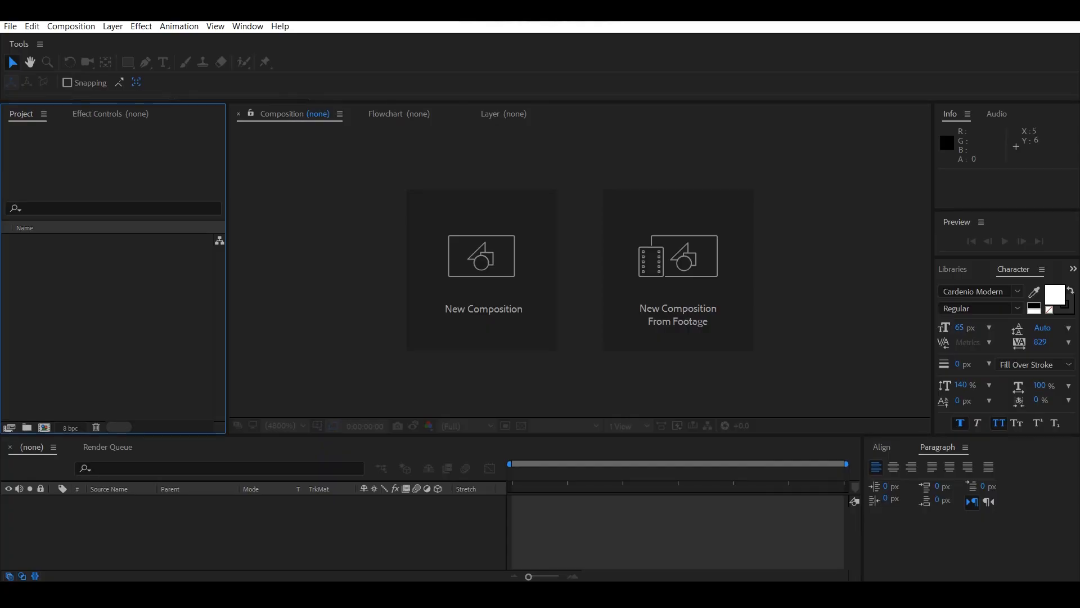
Import all seven images from the Elements folder (1 to 4, Cloud, Fighter Jet and Jumbo Jet) into the After Effects project.
{"action": "left_click", "coordinate": [364, 593]}
{"action": "left_click", "coordinate": [363, 540]}
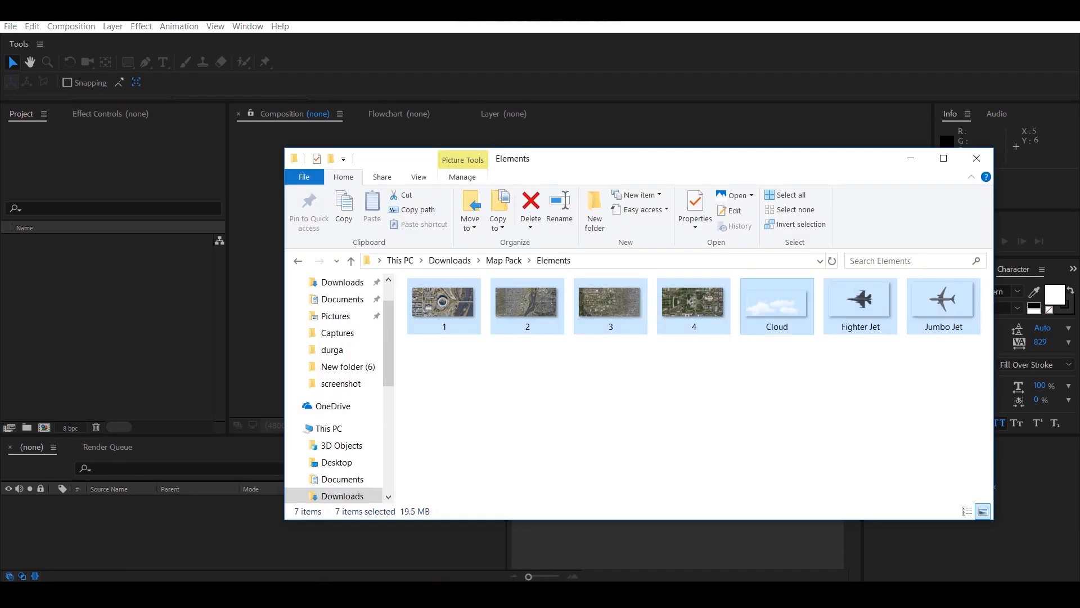
{"action": "left_click_drag", "start_coordinate": [777, 307], "coordinate": [99, 338]}
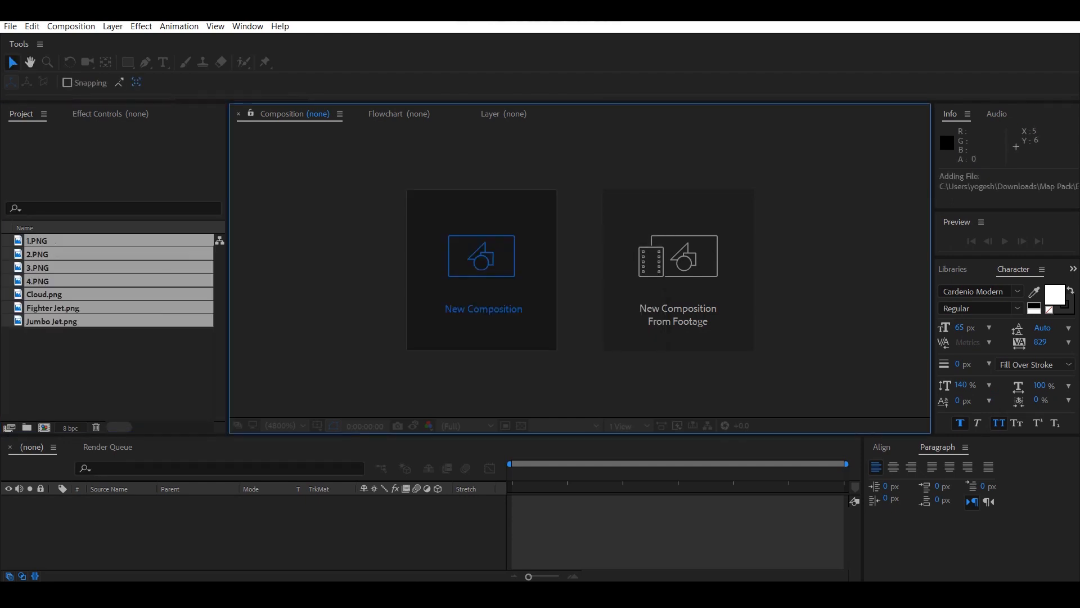
Create an HDTV 1080 25 composition named "map effect", 0:00:07:03 long, and add 1.PNG and 2.PNG to its timeline.
{"action": "left_click", "coordinate": [482, 270]}
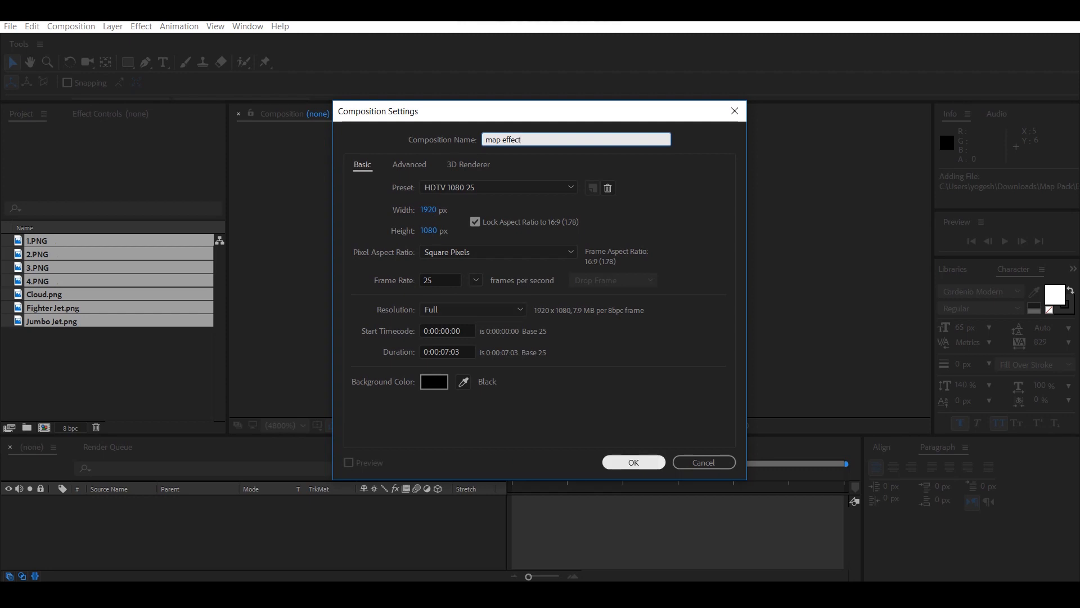
{"action": "key", "text": "Return"}
{"action": "left_click", "coordinate": [56, 254], "text": "ctrl"}
{"action": "left_click_drag", "start_coordinate": [56, 254], "coordinate": [73, 524]}
{"action": "key", "text": "ctrl+shift+a"}
Scale the 1.PNG layer to 28% in both dimensions.
{"action": "left_click", "coordinate": [112, 500]}
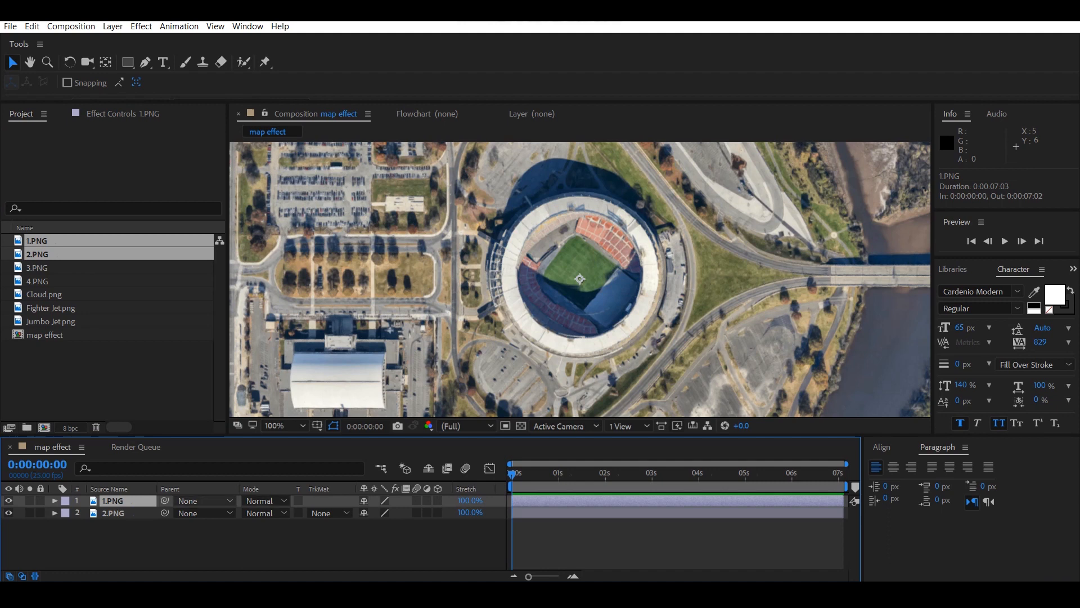
{"action": "key", "text": "s"}
{"action": "left_click", "coordinate": [380, 513]}
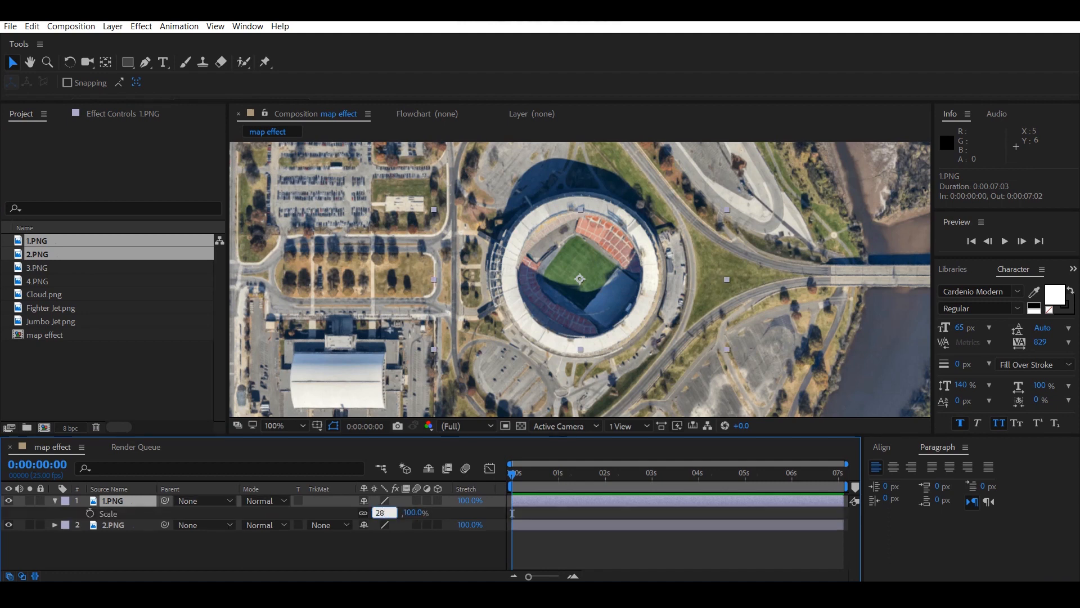
{"action": "type", "text": "28"}
{"action": "key", "text": "Return"}
Lower the opacity of 1.PNG to 54% and nudge it up to position 960, 535.5 to align its stadium with 2.PNG.
{"action": "left_click", "coordinate": [113, 500]}
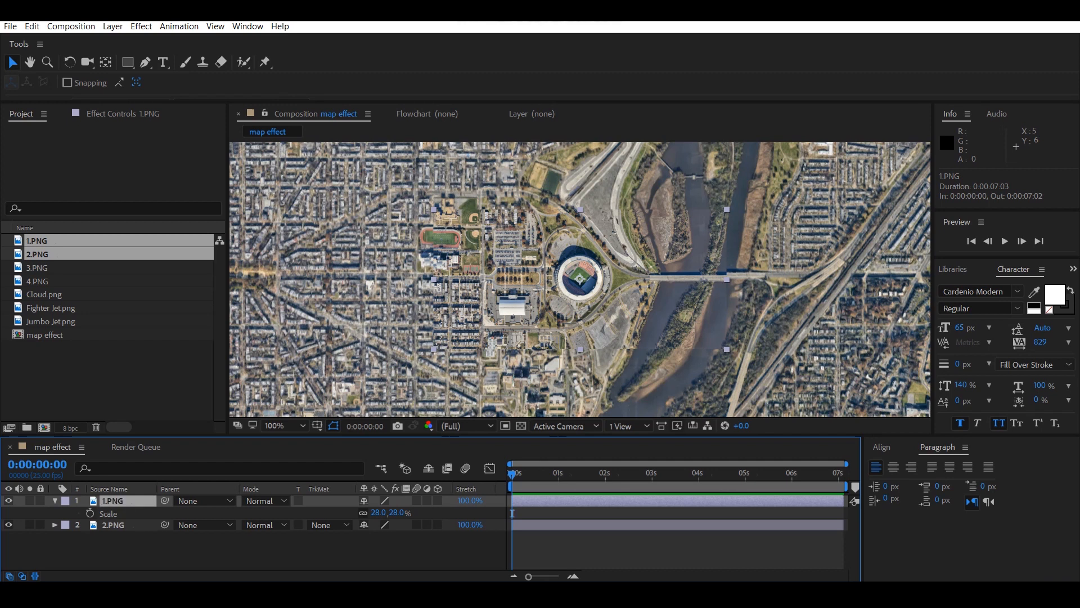
{"action": "left_click_drag", "start_coordinate": [365, 513], "coordinate": [348, 512]}
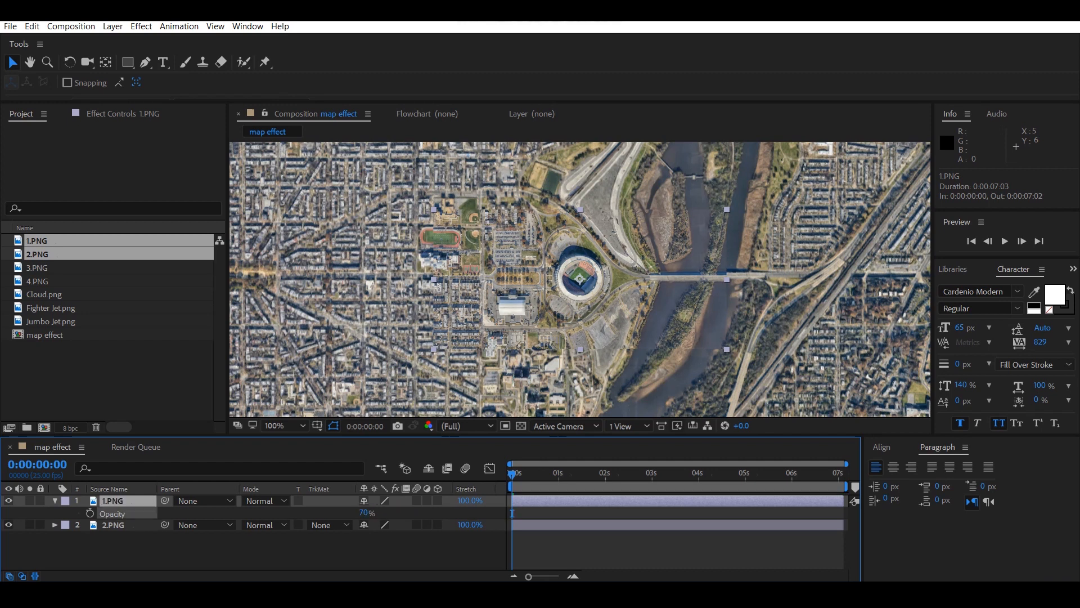
{"action": "scroll", "coordinate": [579, 284], "scroll_direction": "up", "scroll_amount": 1}
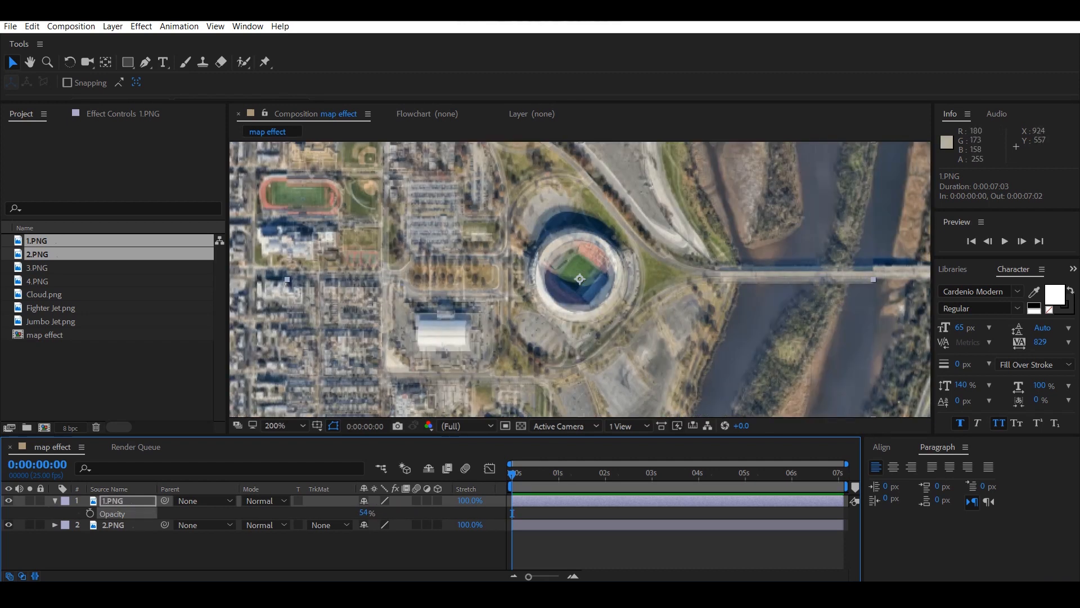
{"action": "key", "text": "Up"}
{"action": "key", "text": "Up"}
{"action": "key", "text": "Up"}
{"action": "key", "text": "Up"}
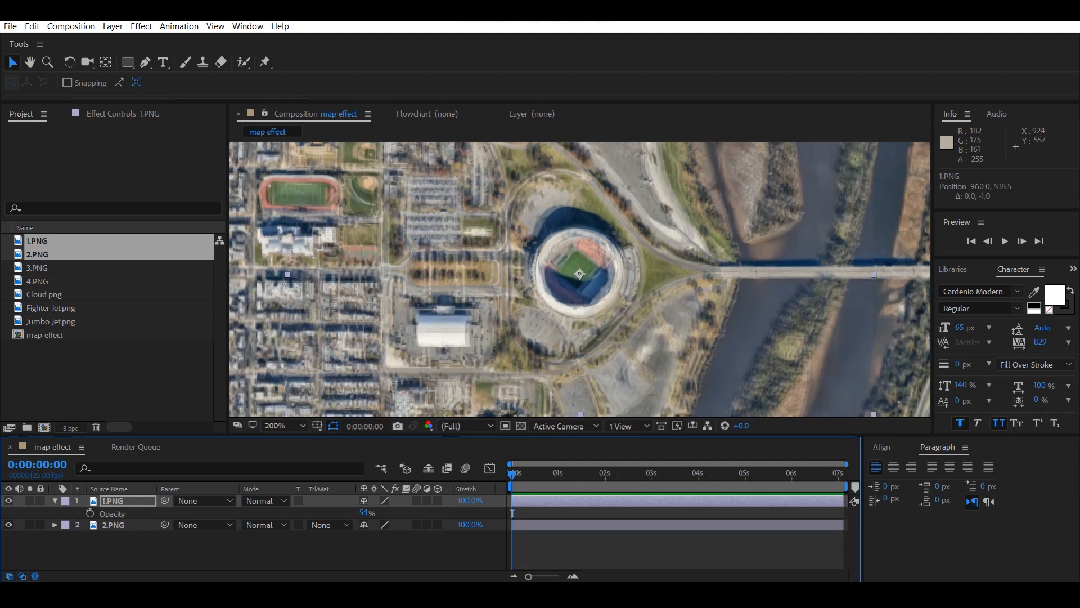
Set the opacity of 1.PNG back to 100% and deselect the layer.
{"action": "left_click", "coordinate": [112, 500]}
{"action": "scroll", "coordinate": [580, 279], "scroll_direction": "down", "scroll_amount": 1}
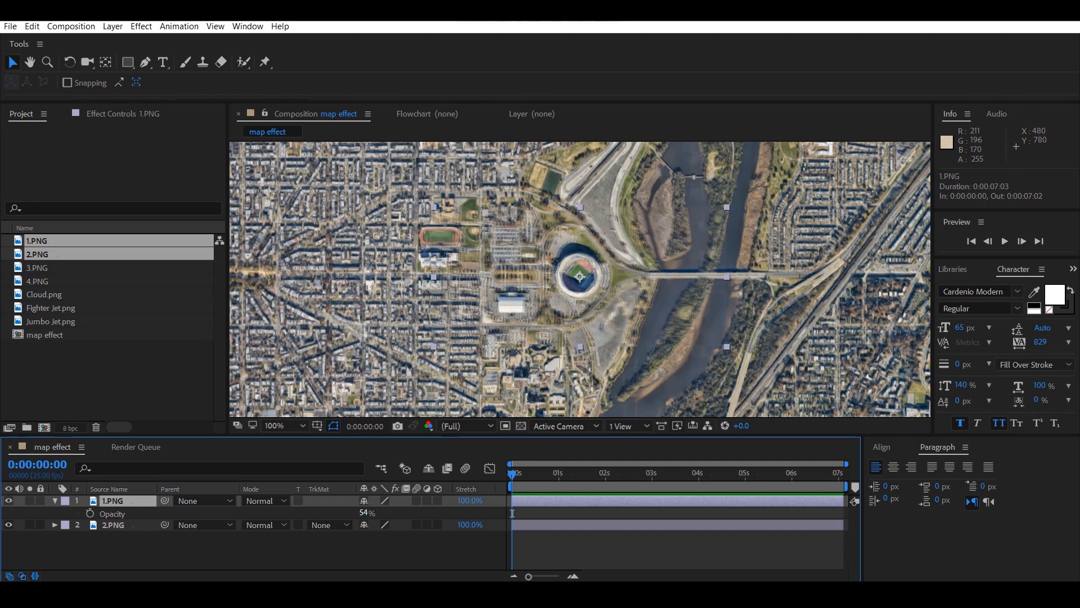
{"action": "left_click_drag", "start_coordinate": [364, 513], "coordinate": [391, 513]}
{"action": "key", "text": "F2"}
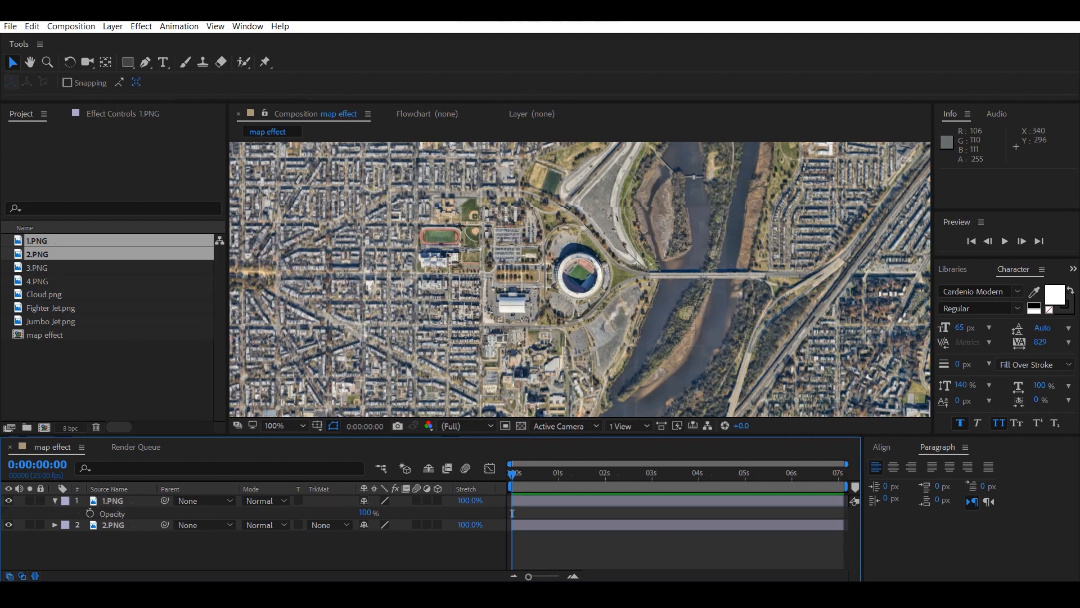
Add a null object and parent both 1.PNG and 2.PNG to it.
{"action": "left_click", "coordinate": [112, 27]}
{"action": "mouse_move", "coordinate": [125, 39]}
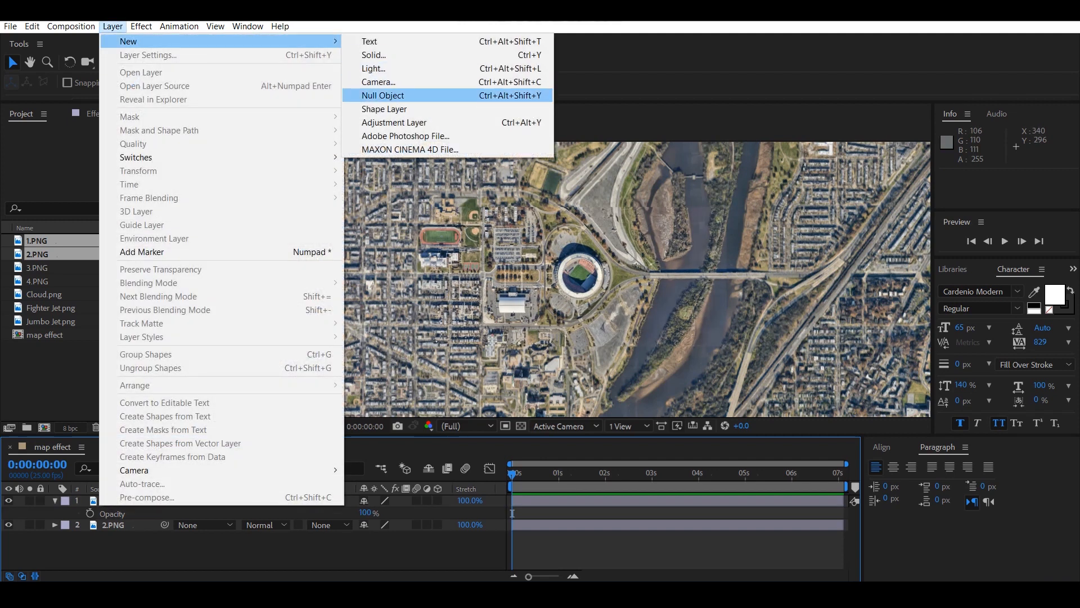
{"action": "left_click", "coordinate": [371, 96]}
{"action": "left_click_drag", "start_coordinate": [151, 563], "coordinate": [111, 514]}
{"action": "left_click", "coordinate": [204, 512]}
{"action": "left_click", "coordinate": [194, 544]}
{"action": "key", "text": "ctrl+shift+a"}
Move the null object horizontally to position 1546, 540 to make room west of the linked map images.
{"action": "left_click", "coordinate": [112, 500]}
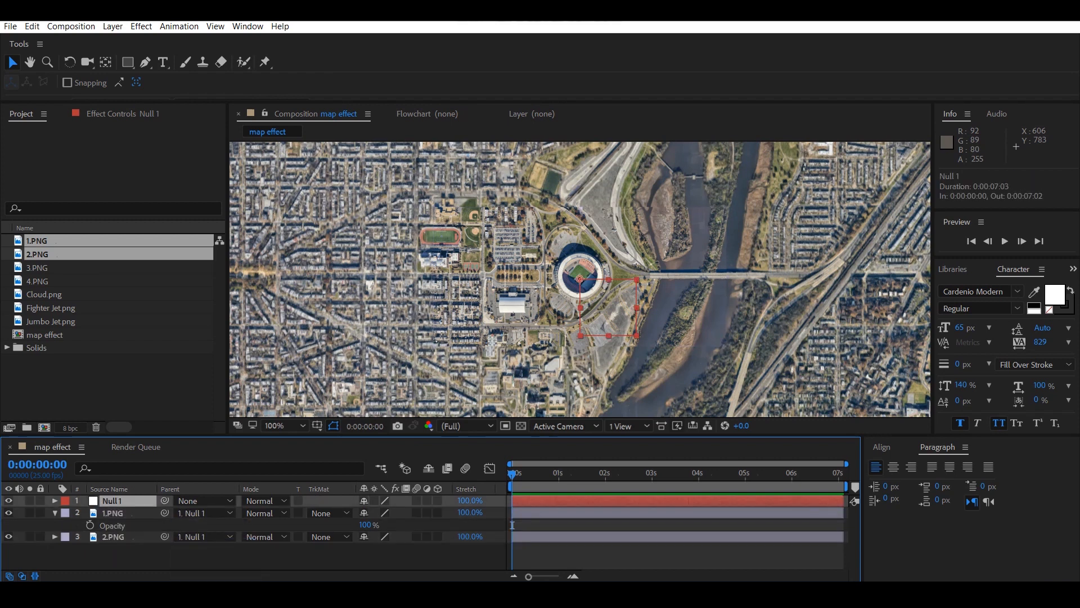
{"action": "key", "text": "p"}
{"action": "key", "text": "comma"}
{"action": "key", "text": "comma"}
{"action": "key", "text": "comma"}
{"action": "key", "text": "comma"}
{"action": "left_click_drag", "start_coordinate": [369, 513], "coordinate": [699, 512]}
Add 3.PNG and 4.PNG to the timeline beneath the existing layers.
{"action": "left_click", "coordinate": [37, 268]}
{"action": "left_click", "coordinate": [38, 281], "text": "shift"}
{"action": "left_click", "coordinate": [37, 267]}
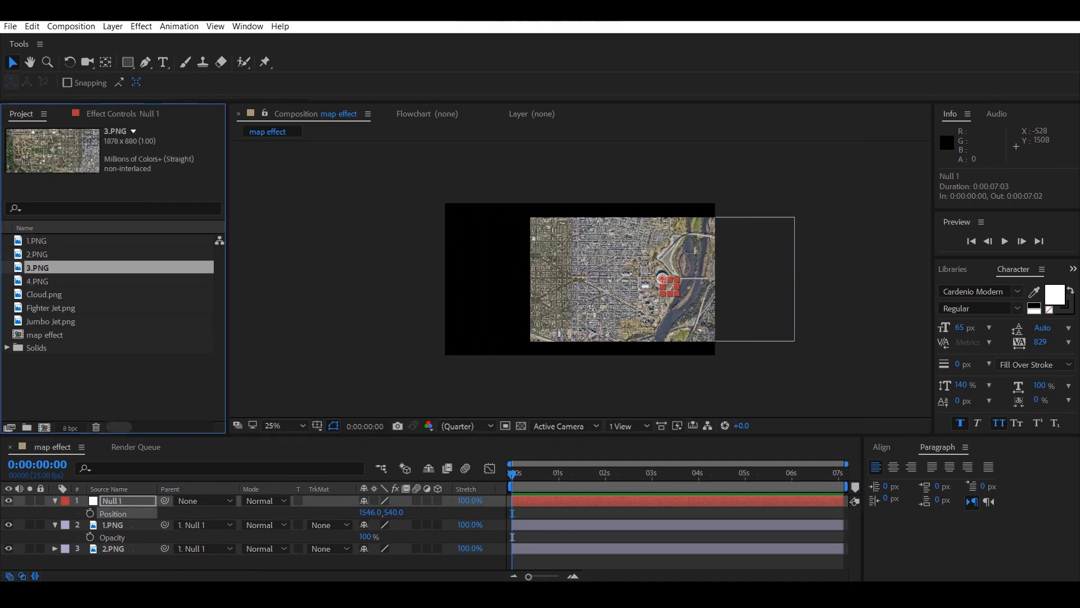
{"action": "left_click", "coordinate": [37, 281], "text": "shift"}
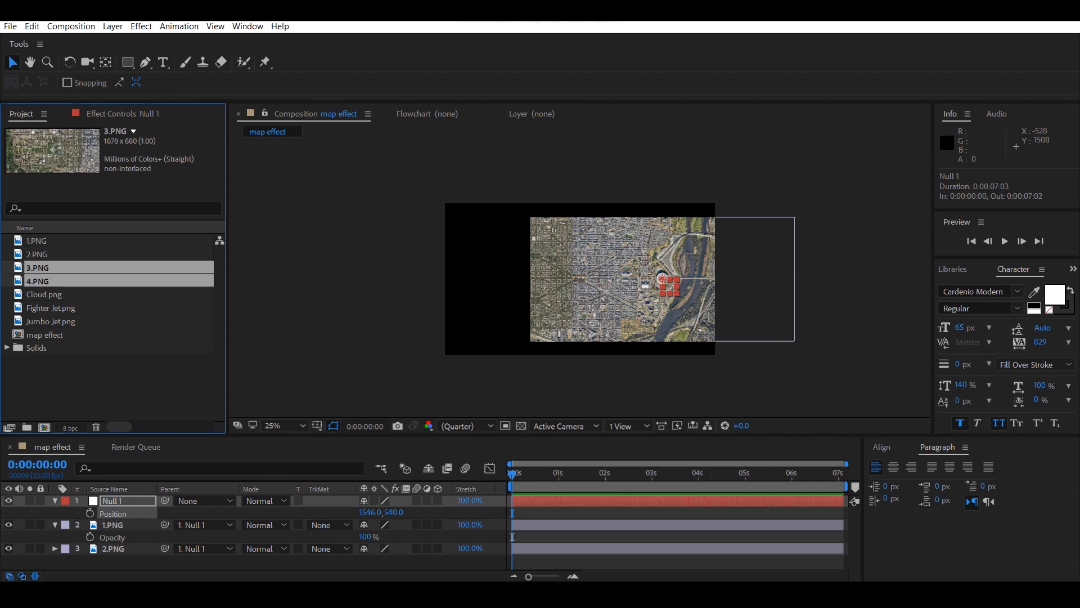
{"action": "left_click_drag", "start_coordinate": [37, 281], "coordinate": [53, 567]}
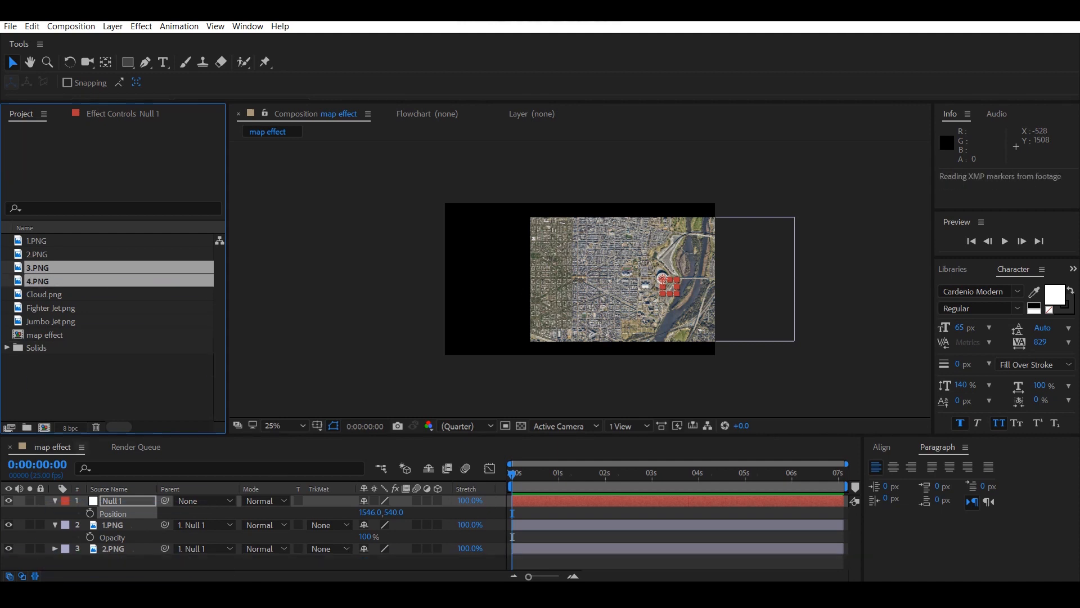
Position 3.PNG at about 330, 533 so its map lines up with 2.PNG, and parent it to Null 1.
{"action": "scroll", "coordinate": [113, 549], "scroll_direction": "down", "scroll_amount": 1}
{"action": "left_click", "coordinate": [113, 552]}
{"action": "scroll", "coordinate": [458, 337], "scroll_direction": "up", "scroll_amount": 2}
{"action": "key", "text": "p"}
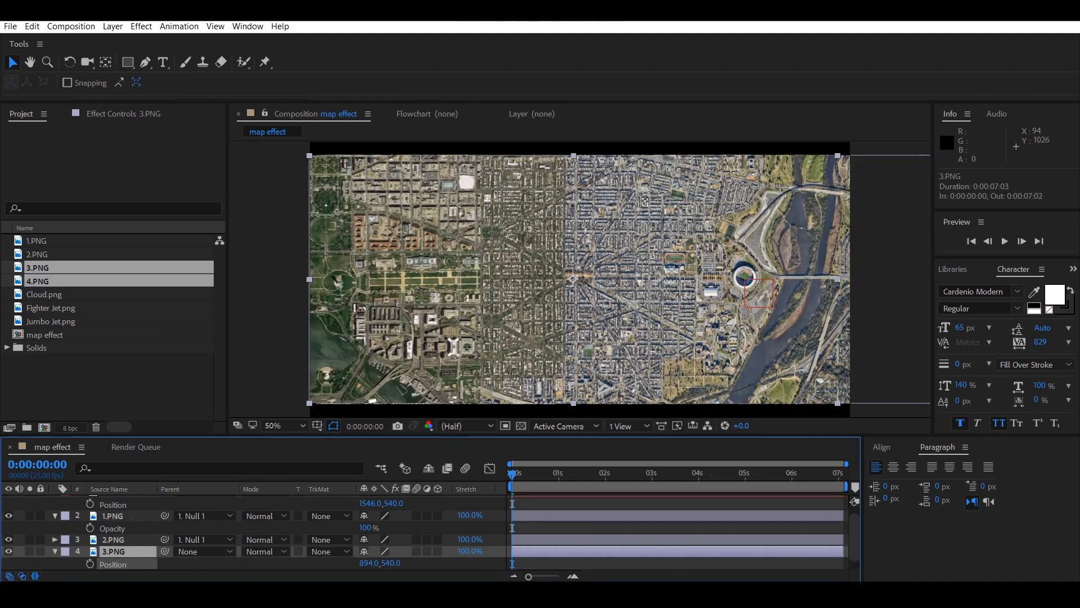
{"action": "scroll", "coordinate": [531, 329], "scroll_direction": "up", "scroll_amount": 1}
{"action": "scroll", "coordinate": [478, 330], "scroll_direction": "up", "scroll_amount": 1}
{"action": "left_click_drag", "start_coordinate": [477, 330], "coordinate": [664, 253]}
{"action": "scroll", "coordinate": [428, 340], "scroll_direction": "up", "scroll_amount": 1}
{"action": "mouse_move", "coordinate": [367, 563]}
{"action": "left_mouse_down"}
{"action": "mouse_move", "coordinate": [392, 563]}
{"action": "mouse_move", "coordinate": [373, 563]}
{"action": "left_mouse_up"}
{"action": "scroll", "coordinate": [633, 306], "scroll_direction": "down", "scroll_amount": 4}
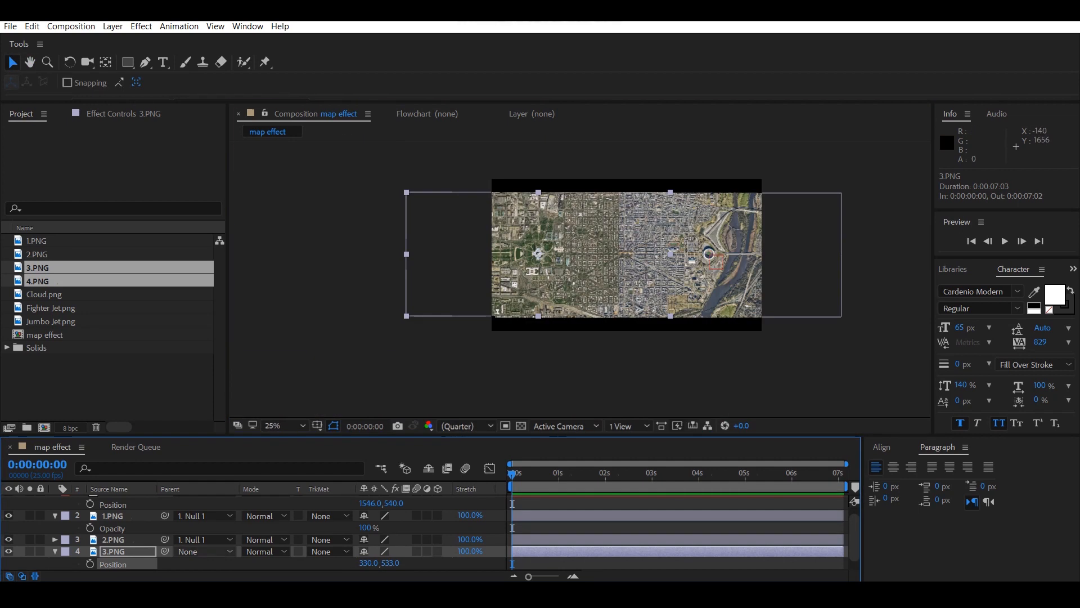
{"action": "left_click", "coordinate": [203, 551]}
{"action": "left_click", "coordinate": [210, 484]}
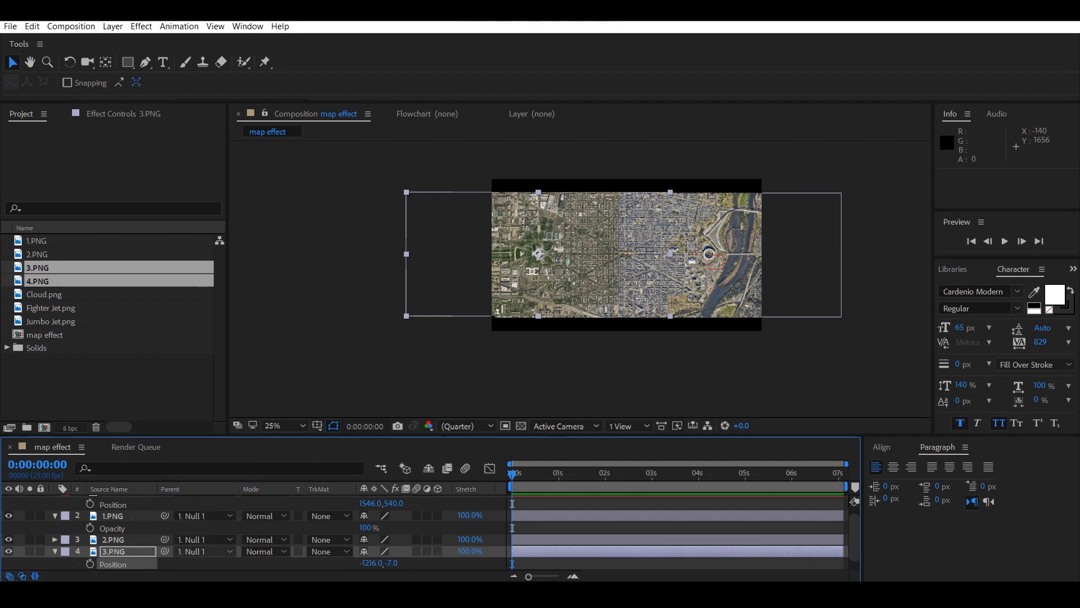
Place the 4.PNG layer above 3.PNG and scale it to 28%.
{"action": "scroll", "coordinate": [428, 532], "scroll_direction": "down", "scroll_amount": 1}
{"action": "left_click_drag", "start_coordinate": [113, 563], "coordinate": [113, 535]}
{"action": "left_click", "coordinate": [55, 552]}
{"action": "key", "text": "s"}
{"action": "left_click", "coordinate": [380, 563]}
{"action": "type", "text": "28"}
{"action": "key", "text": "Return"}
Move 4.PNG over the Capitol, lower its opacity, and nudge it to position 336, 532 to match the map beneath.
{"action": "key", "text": "p"}
{"action": "scroll", "coordinate": [646, 252], "scroll_direction": "up", "scroll_amount": 4}
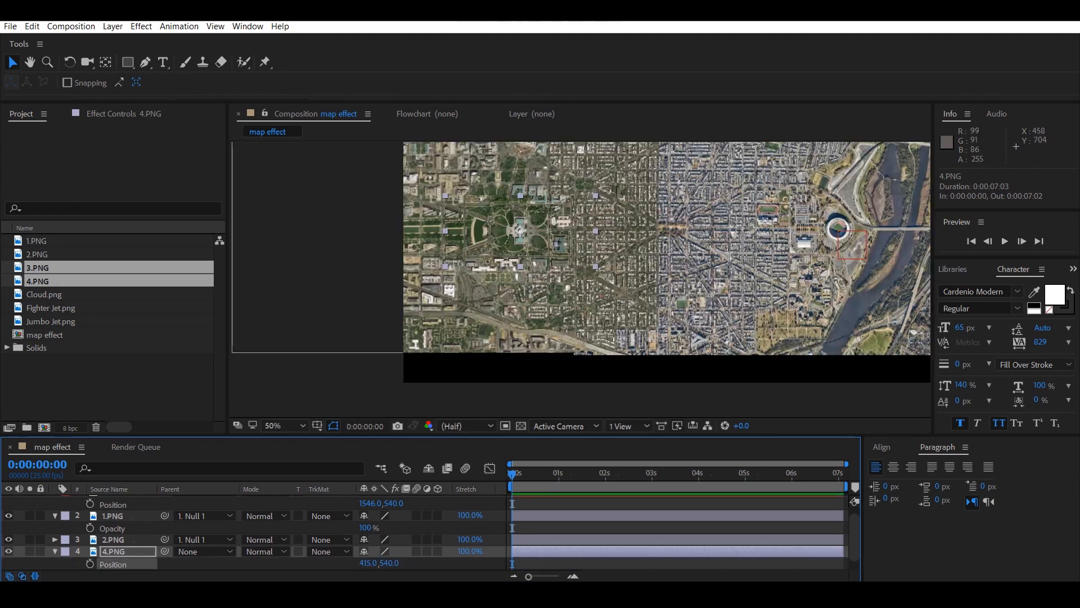
{"action": "key", "text": "t"}
{"action": "left_click_drag", "start_coordinate": [364, 563], "coordinate": [345, 563]}
{"action": "key", "text": "Up"}
{"action": "key", "text": "Up"}
{"action": "key", "text": "Up"}
{"action": "key", "text": "Up"}
{"action": "key", "text": "Up"}
{"action": "key", "text": "Up"}
{"action": "key", "text": "Up"}
{"action": "key", "text": "Up"}
{"action": "key", "text": "Right"}
{"action": "key", "text": "Right"}
Set the opacity of 4.PNG back to 100% and parent the layer to Null 1.
{"action": "left_click", "coordinate": [364, 563]}
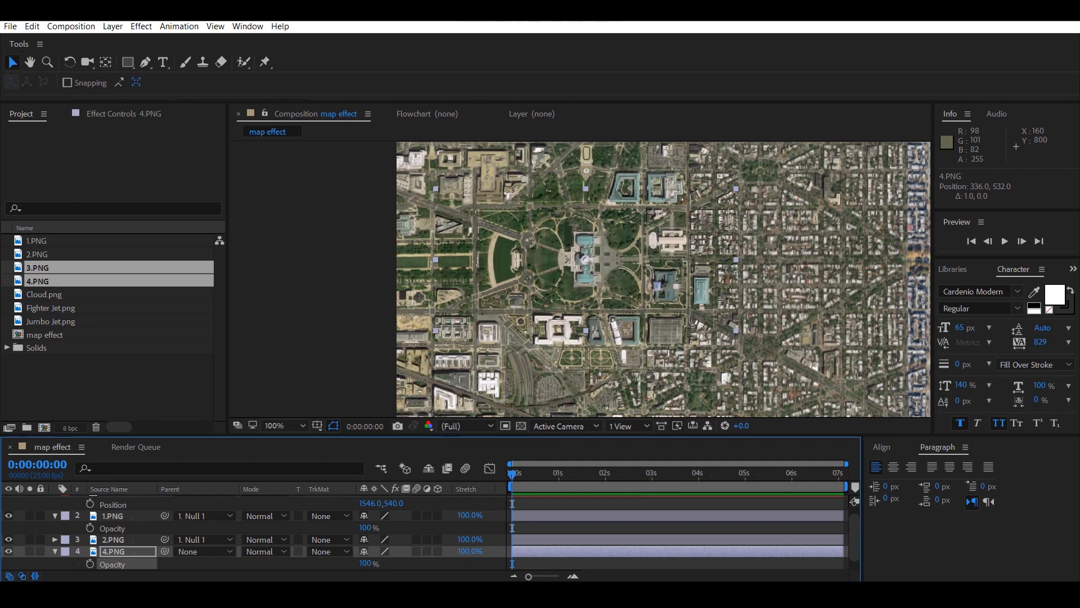
{"action": "left_click", "coordinate": [204, 551]}
{"action": "left_click", "coordinate": [214, 483]}
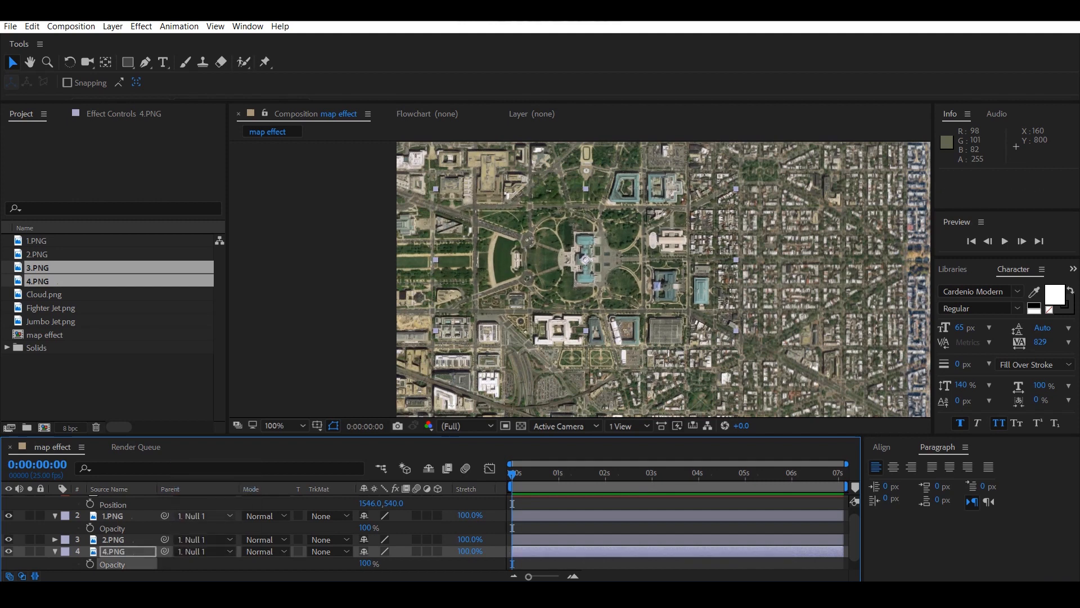
{"action": "scroll", "coordinate": [580, 280], "scroll_direction": "down", "scroll_amount": 2}
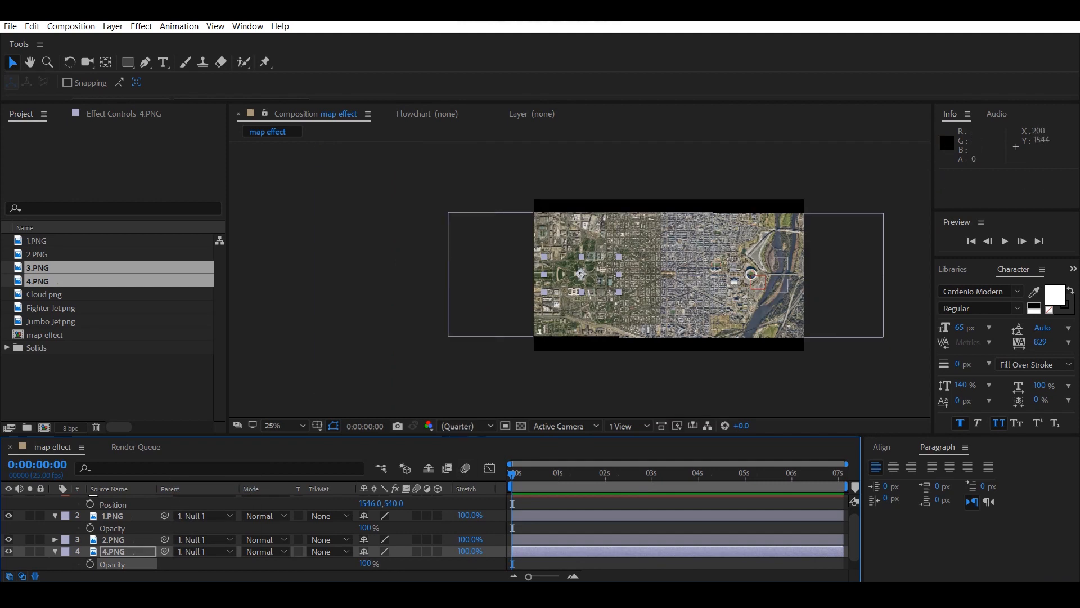
Move Null 1 to position 965, 540 and scale it up until the close-up stadium image fills the frame.
{"action": "left_click_drag", "start_coordinate": [369, 503], "coordinate": [67, 503]}
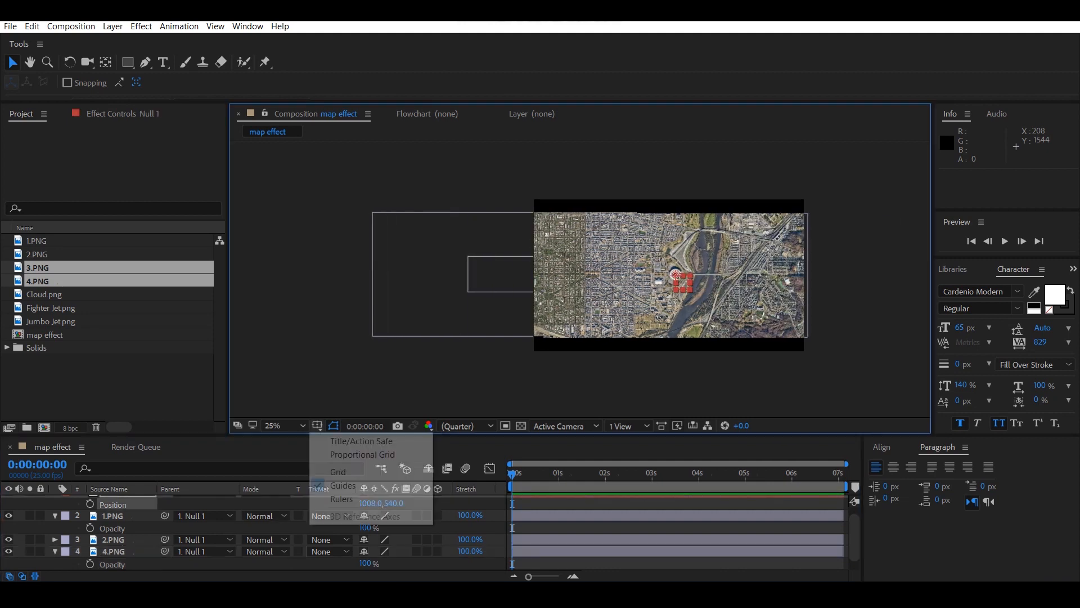
{"action": "scroll", "coordinate": [580, 279], "scroll_direction": "up", "scroll_amount": 2}
{"action": "left_click_drag", "start_coordinate": [709, 281], "coordinate": [579, 289]}
{"action": "scroll", "coordinate": [121, 529], "scroll_direction": "up", "scroll_amount": 1}
{"action": "left_click", "coordinate": [121, 500]}
{"action": "key", "text": "s"}
{"action": "left_click_drag", "start_coordinate": [380, 512], "coordinate": [475, 512]}
{"action": "scroll", "coordinate": [572, 384], "scroll_direction": "down", "scroll_amount": 2}
{"action": "scroll", "coordinate": [572, 385], "scroll_direction": "up", "scroll_amount": 2}
{"action": "key", "text": "p"}
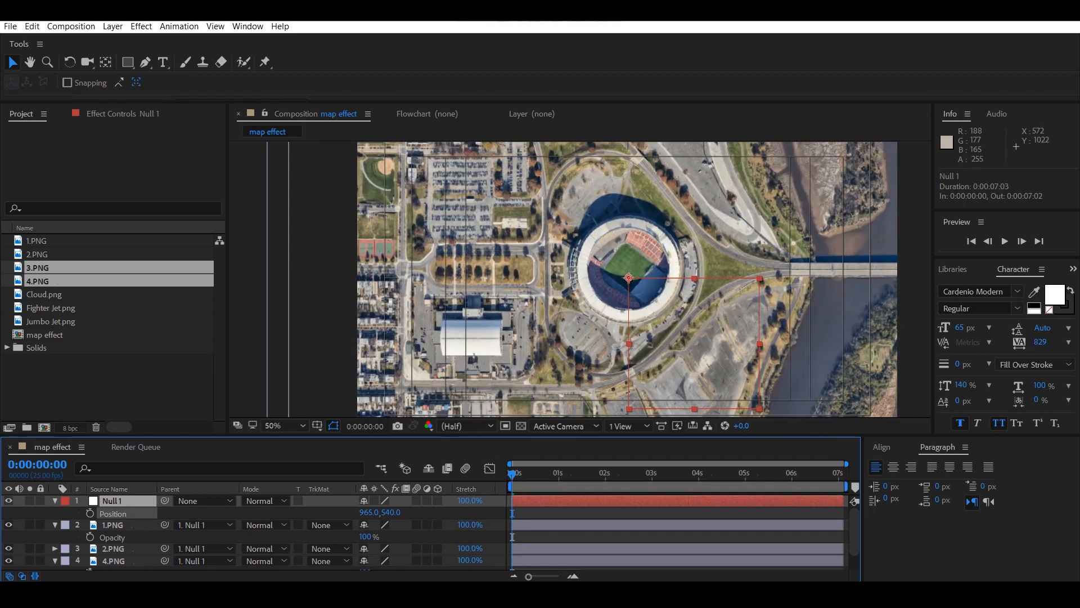
Turn Null 1 and all four map image layers into 3D layers, and deselect them.
{"action": "scroll", "coordinate": [518, 414], "scroll_direction": "down", "scroll_amount": 2}
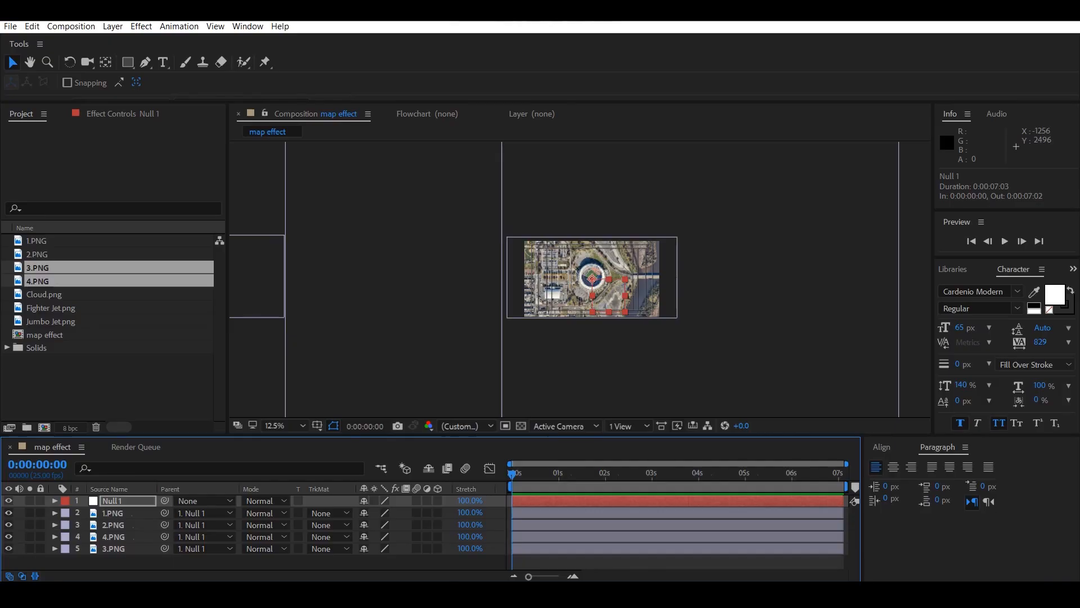
{"action": "left_click_drag", "start_coordinate": [367, 566], "coordinate": [251, 497]}
{"action": "left_click", "coordinate": [437, 500]}
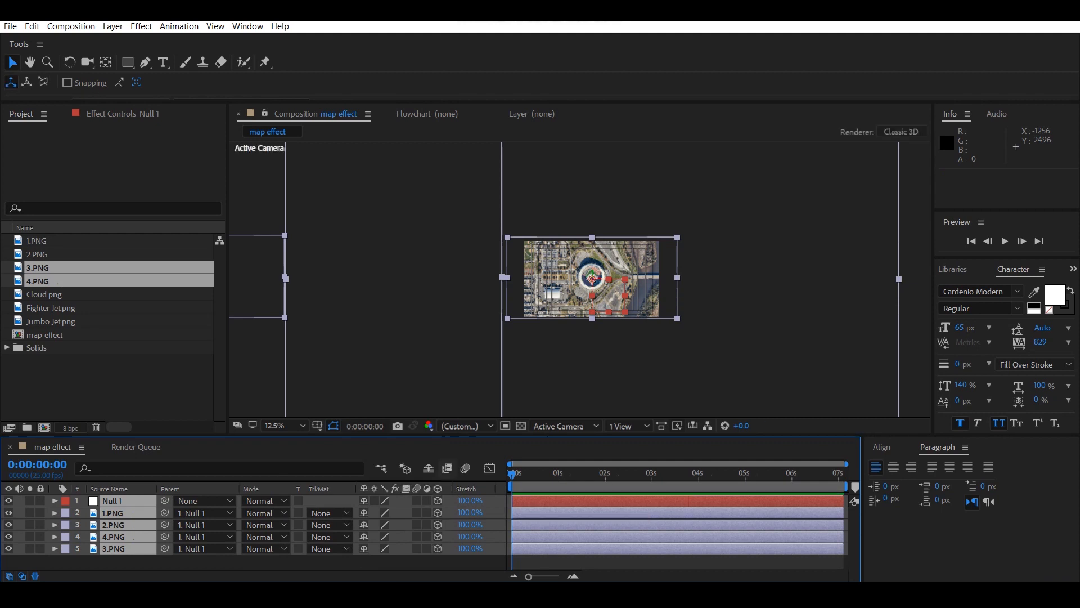
{"action": "key", "text": "F2"}
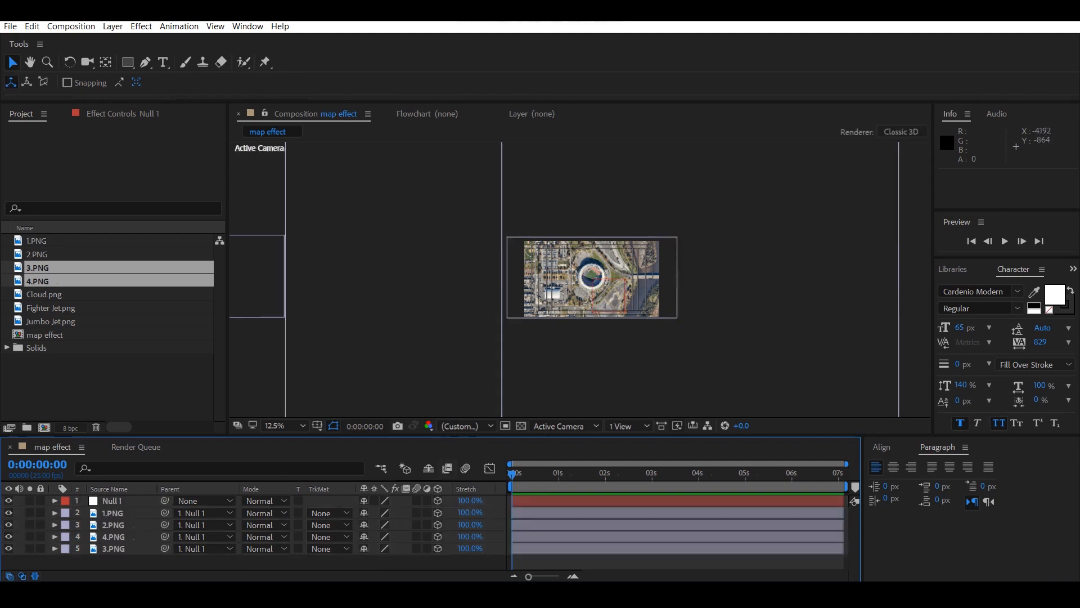
Add a two-node camera with the 50mm preset to the map effect composition.
{"action": "left_click", "coordinate": [112, 27]}
{"action": "mouse_move", "coordinate": [126, 39]}
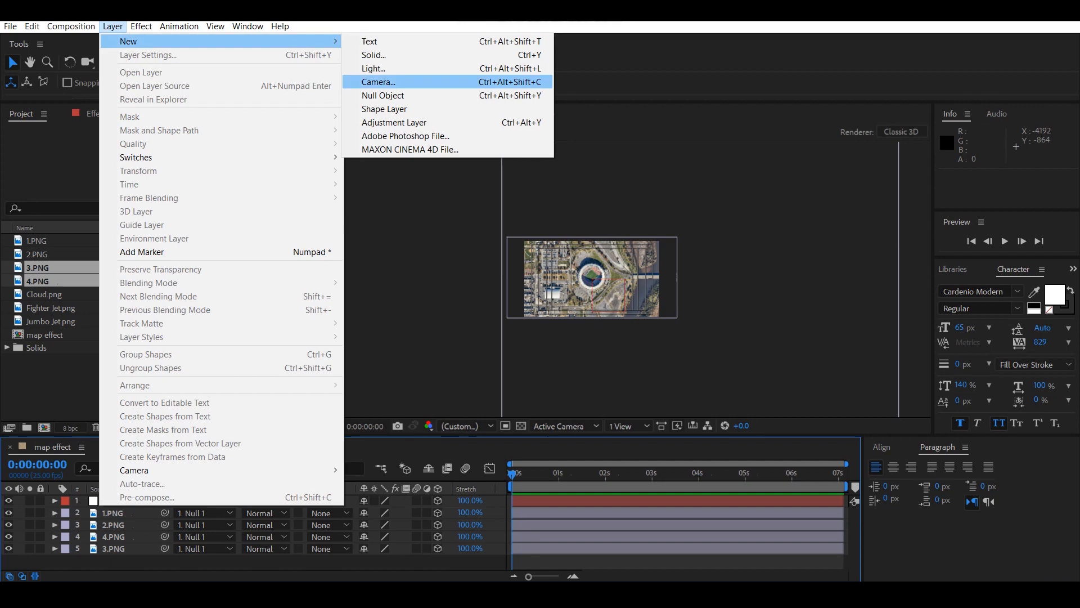
{"action": "left_click", "coordinate": [382, 82]}
{"action": "key", "text": "Return"}
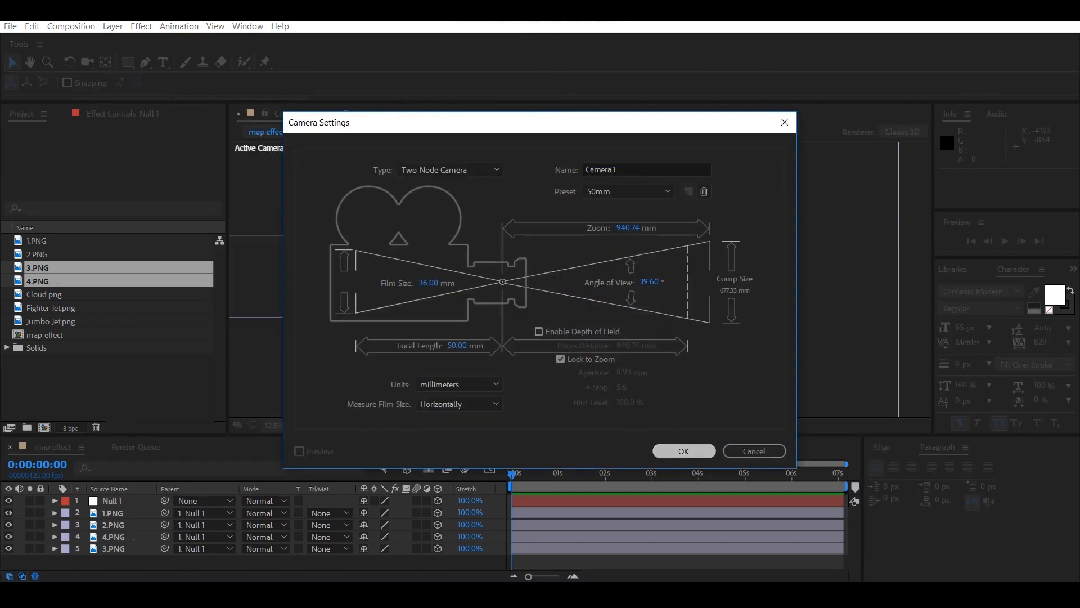
Start keyframing the camera's Position at 1 second with its current value.
{"action": "key", "text": "p"}
{"action": "key", "text": "period"}
{"action": "key", "text": "period"}
{"action": "key", "text": "comma"}
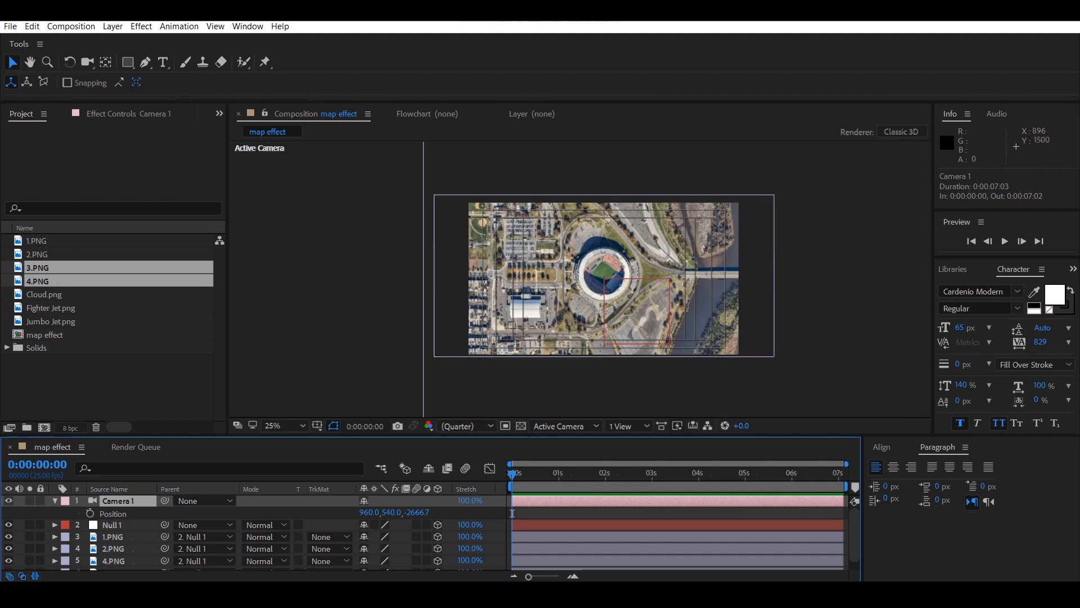
{"action": "key", "text": "space"}
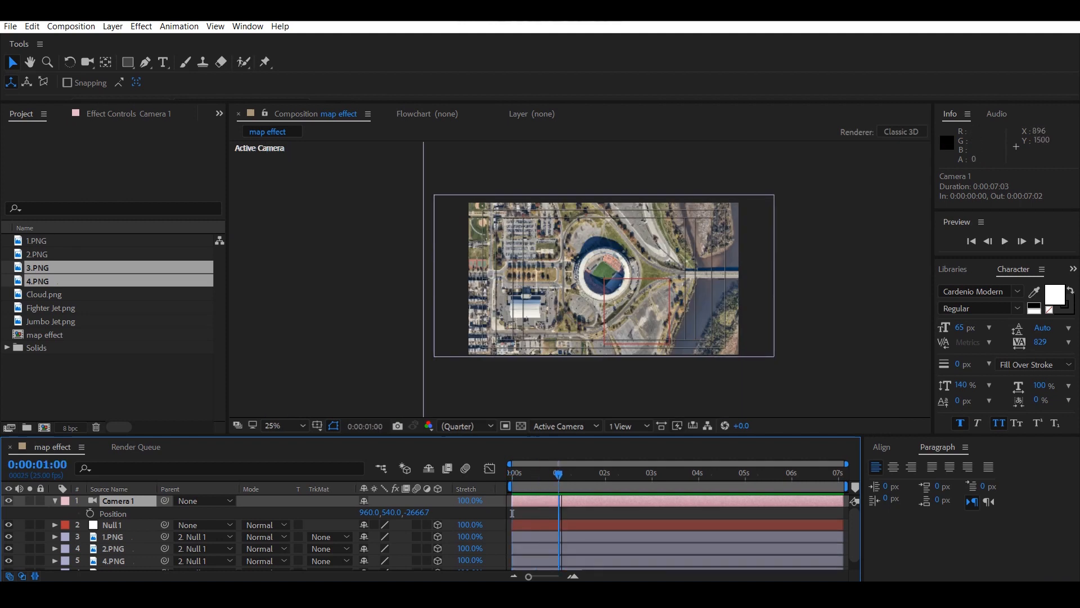
{"action": "left_click", "coordinate": [90, 513]}
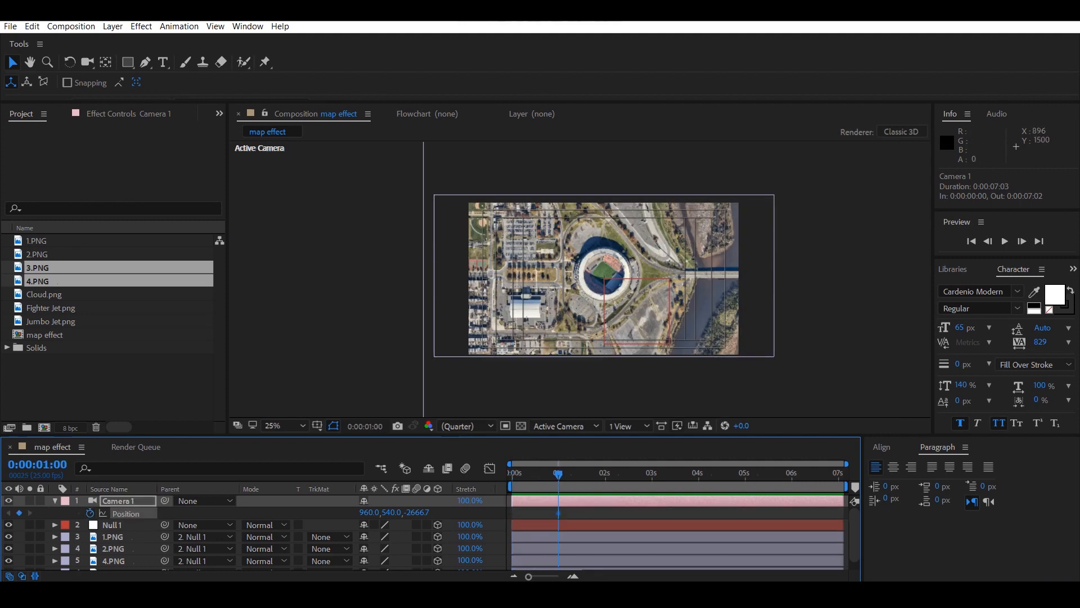
Keyframe the camera's Z position at -9000 at 2 seconds and -9600 at 3 seconds 12 frames.
{"action": "left_click_drag", "start_coordinate": [558, 473], "coordinate": [606, 474]}
{"action": "left_click", "coordinate": [417, 512]}
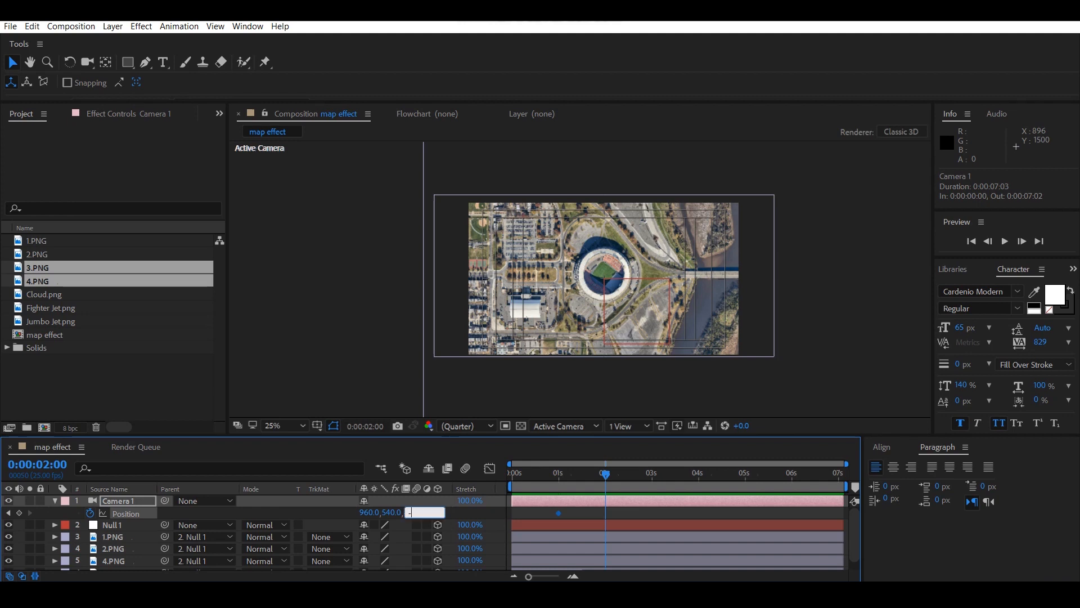
{"action": "key", "text": "Return"}
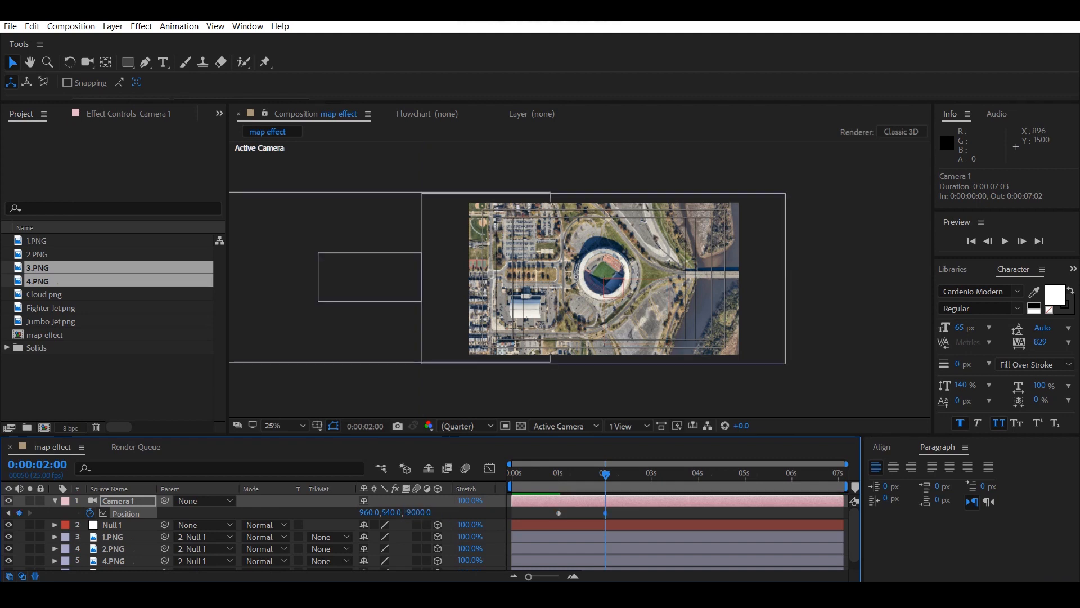
{"action": "left_click_drag", "start_coordinate": [606, 478], "coordinate": [675, 475]}
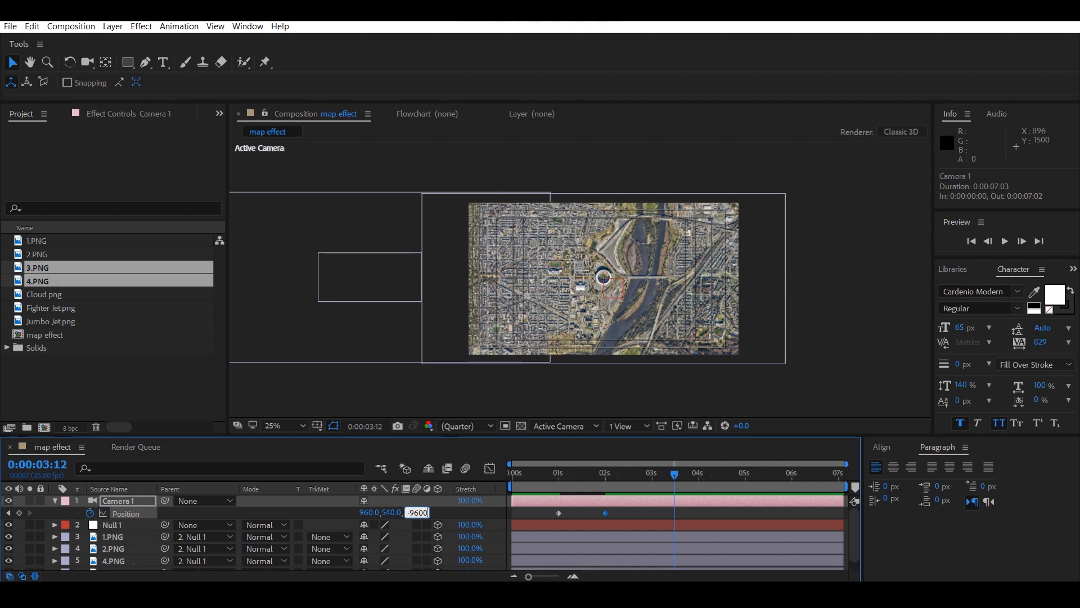
{"action": "key", "text": "Return"}
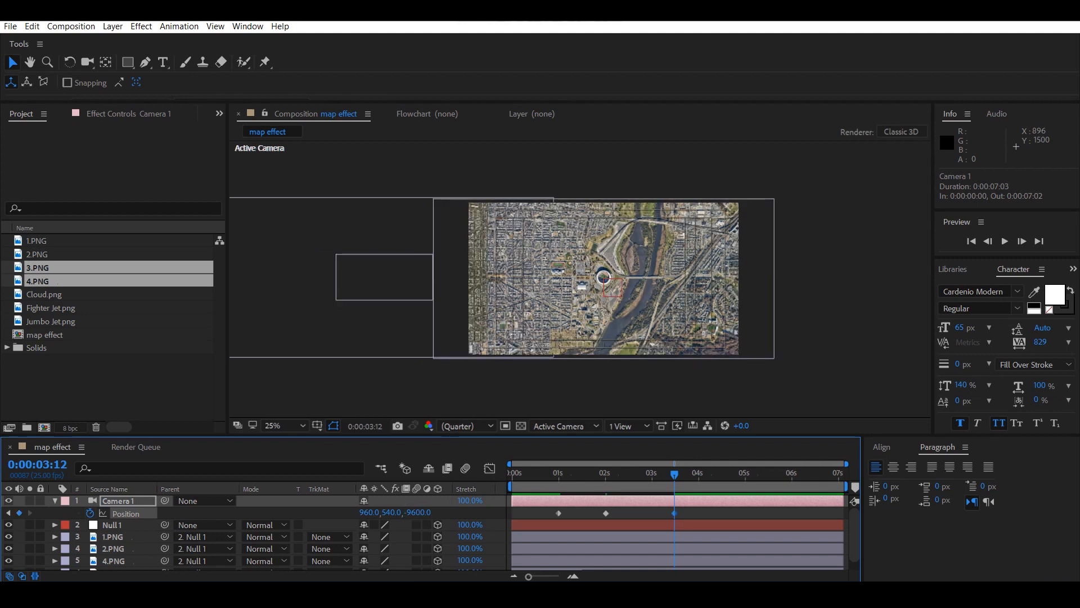
Keyframe Null 1's Position at 3 seconds 12 frames, and shift it to 6596, 575 at 4 seconds to centre the Capitol.
{"action": "key", "text": "Page_Up"}
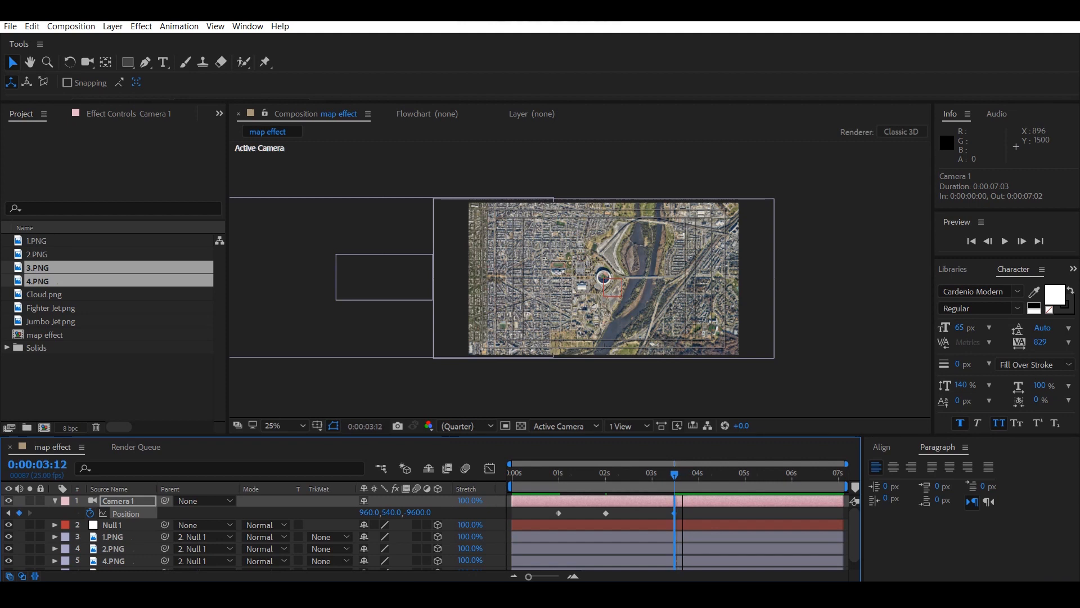
{"action": "left_click", "coordinate": [689, 526]}
{"action": "key", "text": "p"}
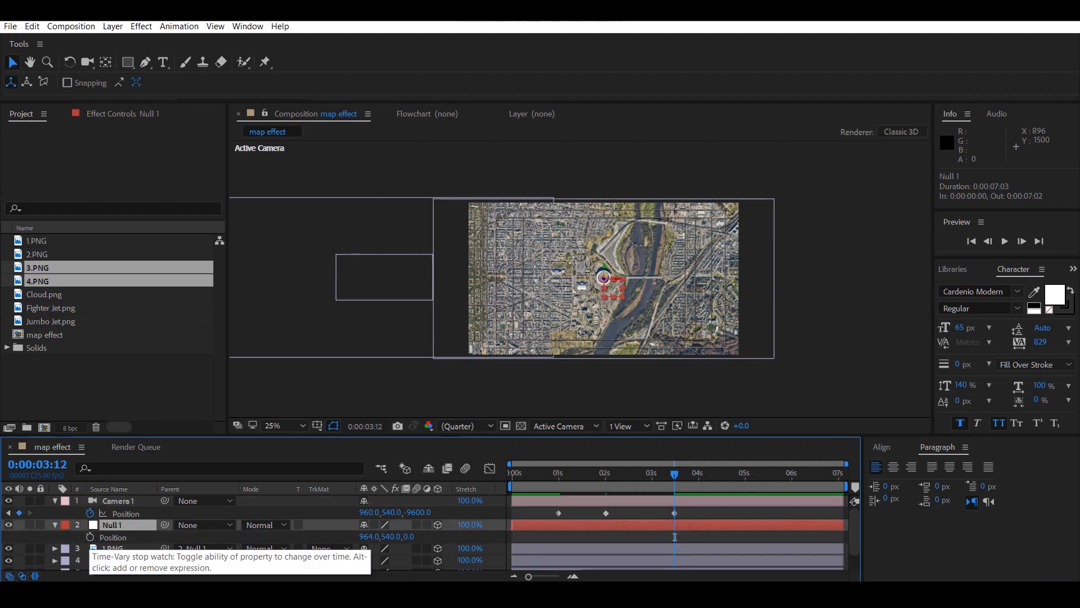
{"action": "left_click", "coordinate": [90, 537]}
{"action": "left_click_drag", "start_coordinate": [675, 475], "coordinate": [698, 474]}
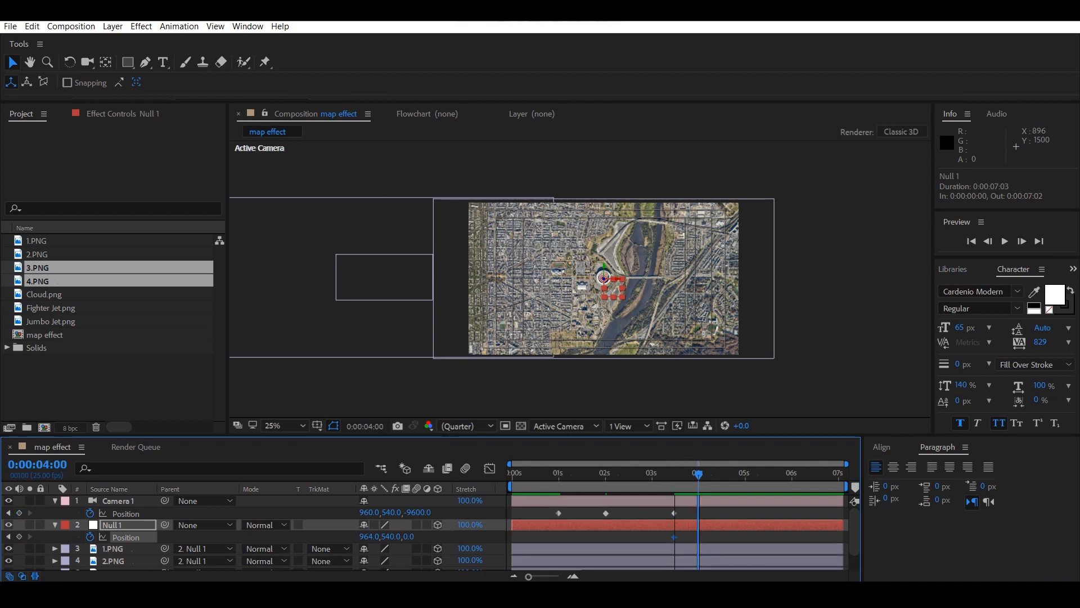
{"action": "left_click_drag", "start_coordinate": [369, 536], "coordinate": [416, 536]}
{"action": "scroll", "coordinate": [579, 279], "scroll_direction": "up", "scroll_amount": 3}
{"action": "scroll", "coordinate": [624, 289], "scroll_direction": "down", "scroll_amount": 3}
{"action": "left_click_drag", "start_coordinate": [649, 273], "coordinate": [582, 265]}
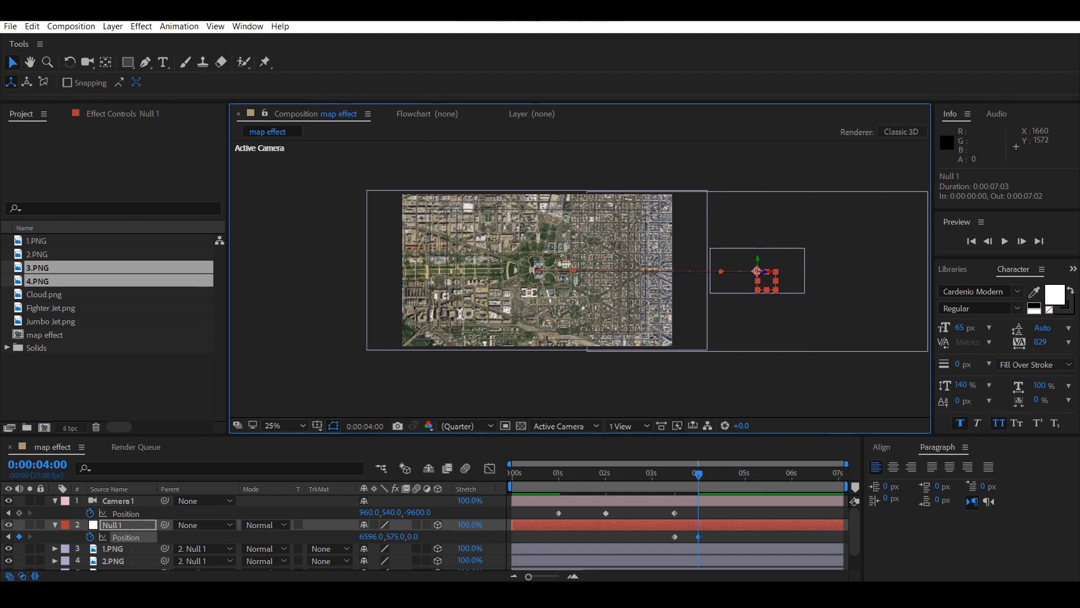
Hold the camera's Position at 4 seconds, set Z to -9000 at 5 seconds and -2718 at 6 seconds, and preview the move.
{"action": "left_click", "coordinate": [19, 513]}
{"action": "left_click_drag", "start_coordinate": [698, 474], "coordinate": [744, 474]}
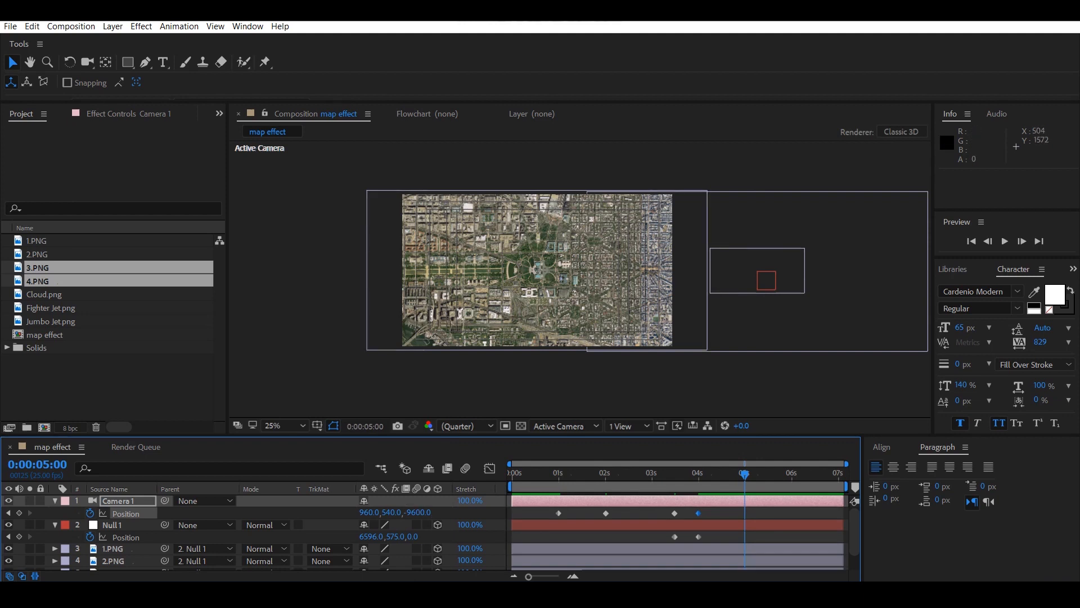
{"action": "type", "text": "000"}
{"action": "key", "text": "Return"}
{"action": "left_click_drag", "start_coordinate": [744, 474], "coordinate": [791, 473]}
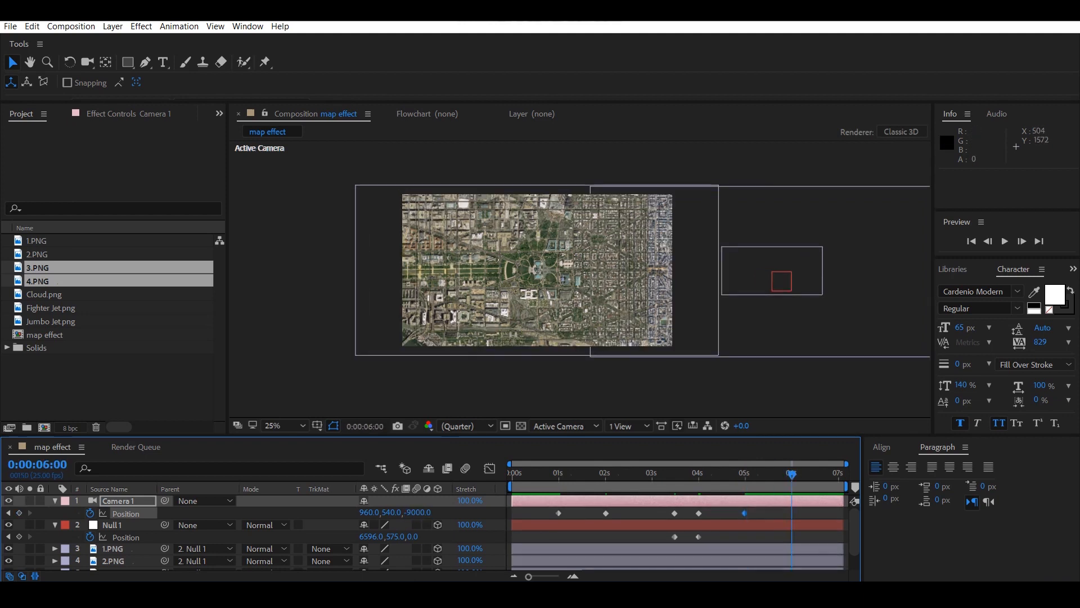
{"action": "left_click_drag", "start_coordinate": [417, 512], "coordinate": [772, 512]}
{"action": "key", "text": "space"}
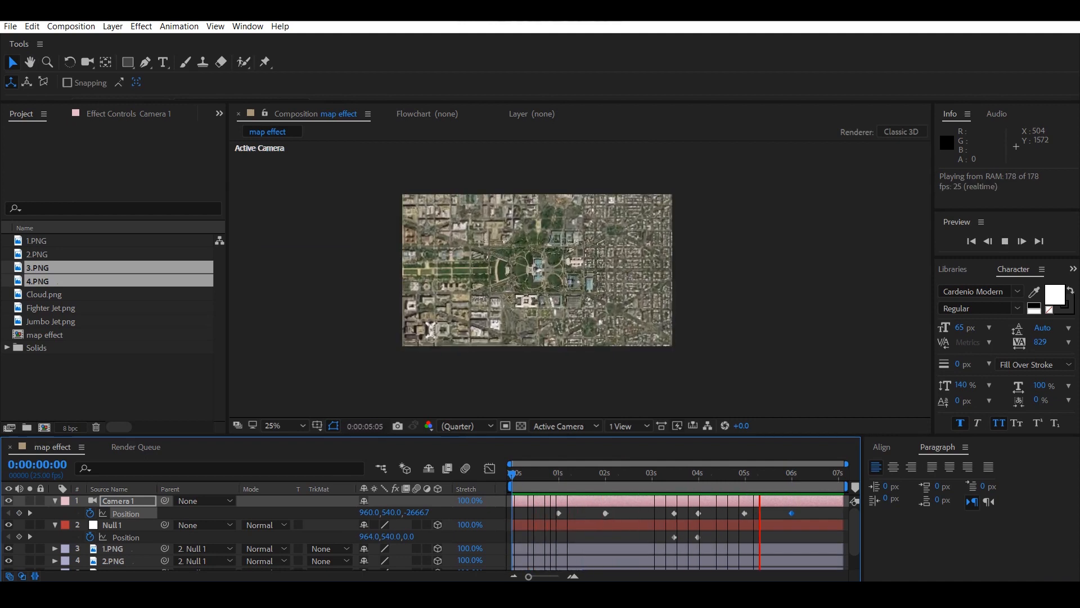
{"action": "key", "text": "space"}
Apply Easy Ease to the camera keyframes at 1, 3:12, 4 and 6 seconds and both Null 1 keyframes, and preview the result.
{"action": "left_click", "coordinate": [559, 513]}
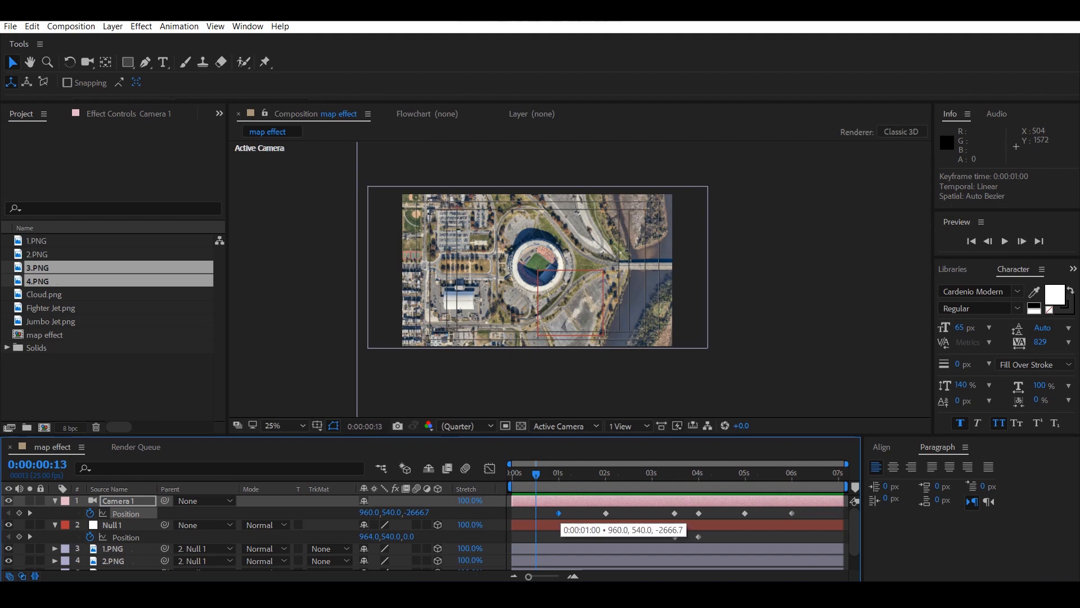
{"action": "right_click", "coordinate": [559, 512]}
{"action": "mouse_move", "coordinate": [647, 503]}
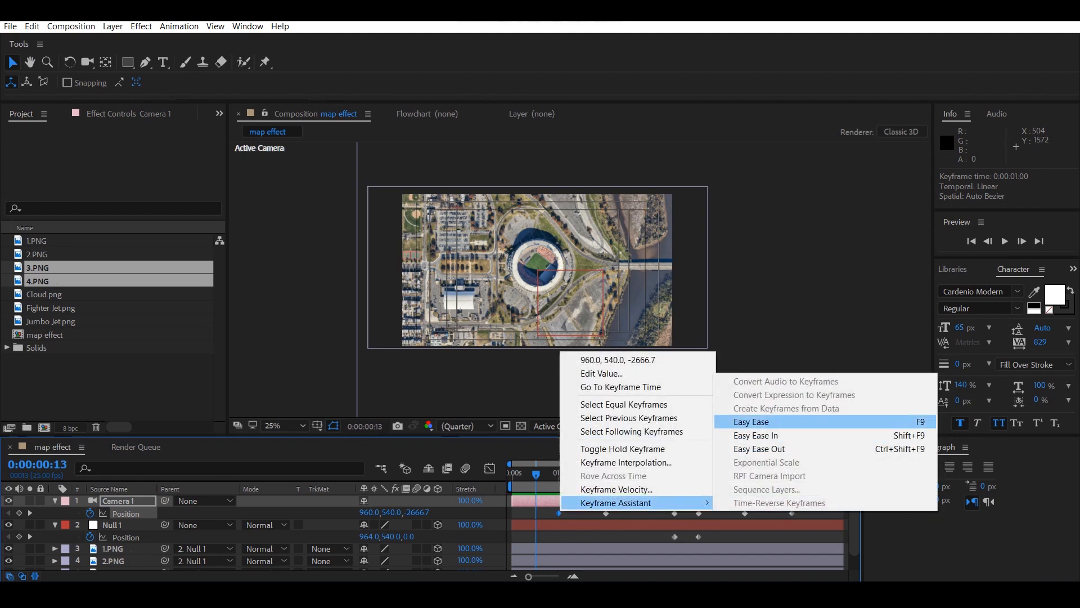
{"action": "left_click", "coordinate": [752, 422]}
{"action": "left_click_drag", "start_coordinate": [670, 506], "coordinate": [715, 539]}
{"action": "right_click", "coordinate": [699, 513]}
{"action": "mouse_move", "coordinate": [799, 434]}
{"action": "left_click", "coordinate": [912, 423]}
{"action": "right_click", "coordinate": [792, 513]}
{"action": "mouse_move", "coordinate": [844, 504]}
{"action": "left_click", "coordinate": [619, 423]}
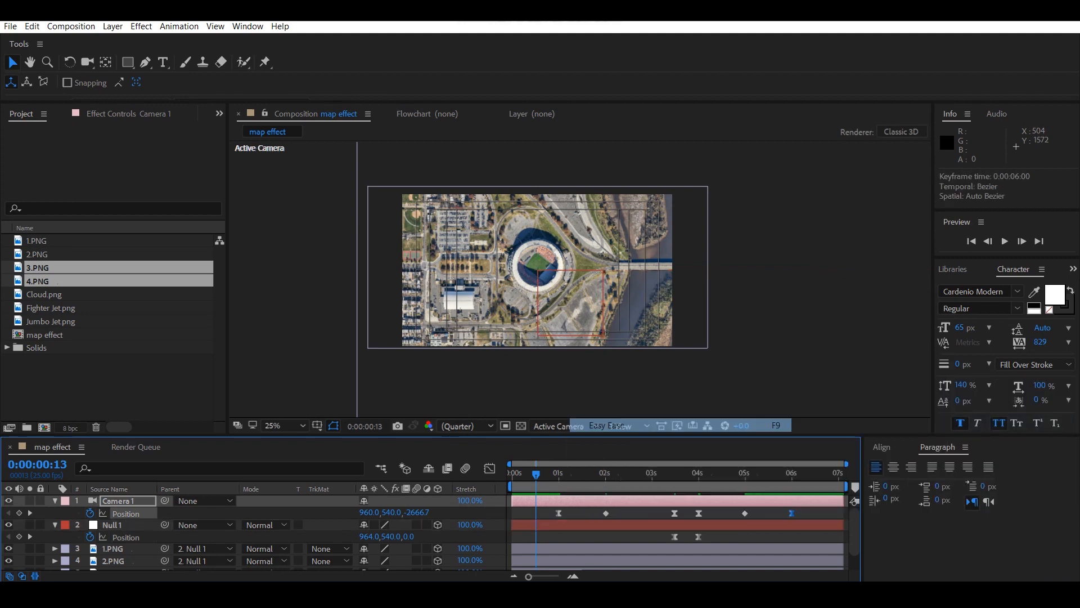
{"action": "key", "text": "space"}
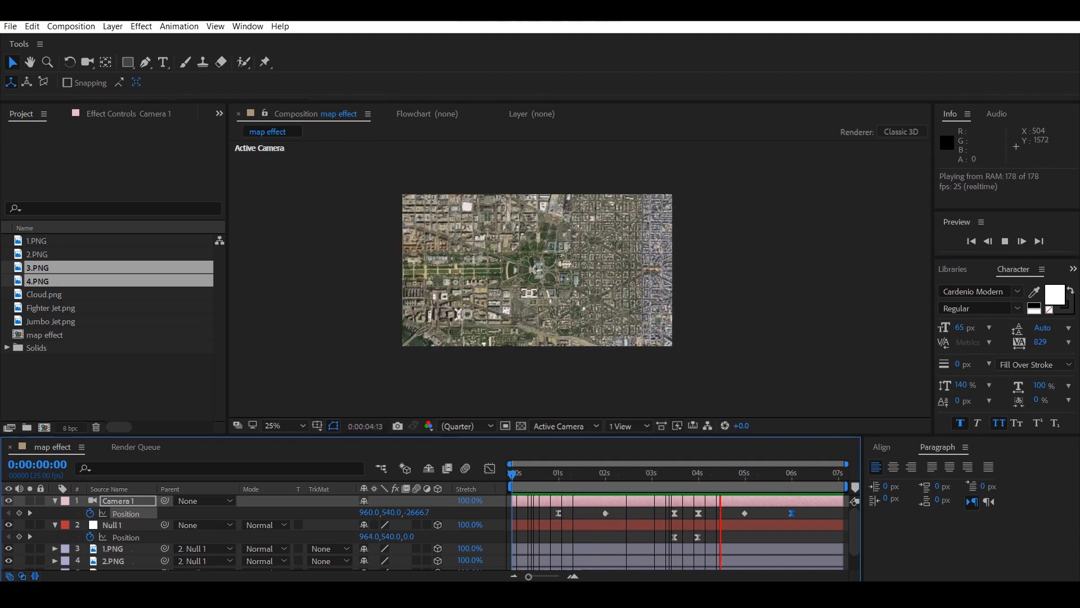
{"action": "key", "text": "space"}
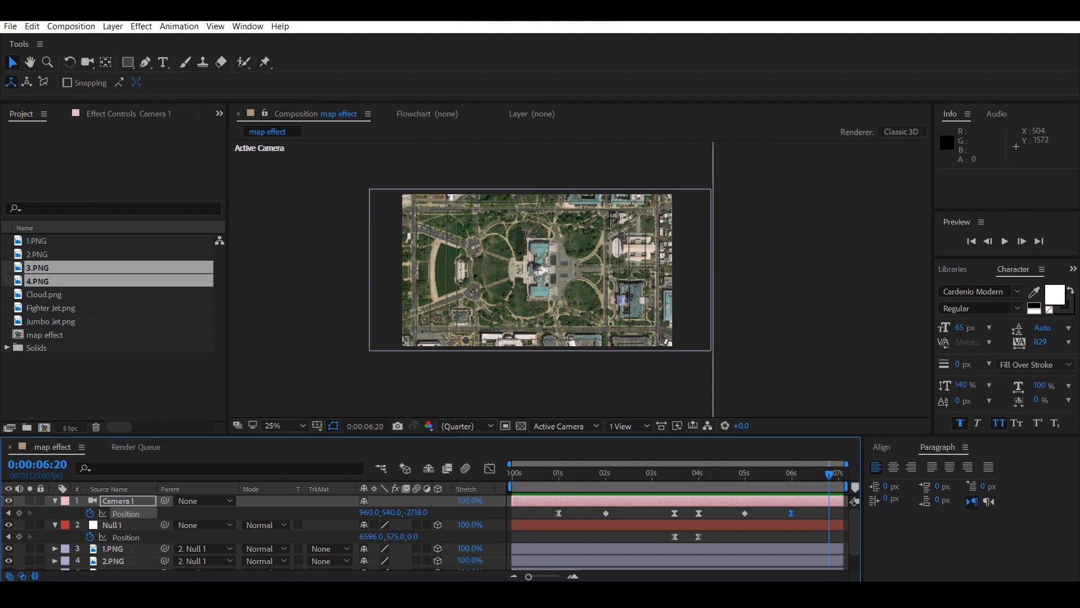
At 3 seconds 12 frames, add Cloud.png as a 3D layer parented to Null 1 with a Z position of -1600.
{"action": "left_click_drag", "start_coordinate": [828, 474], "coordinate": [673, 474]}
{"action": "left_click_drag", "start_coordinate": [44, 294], "coordinate": [95, 497]}
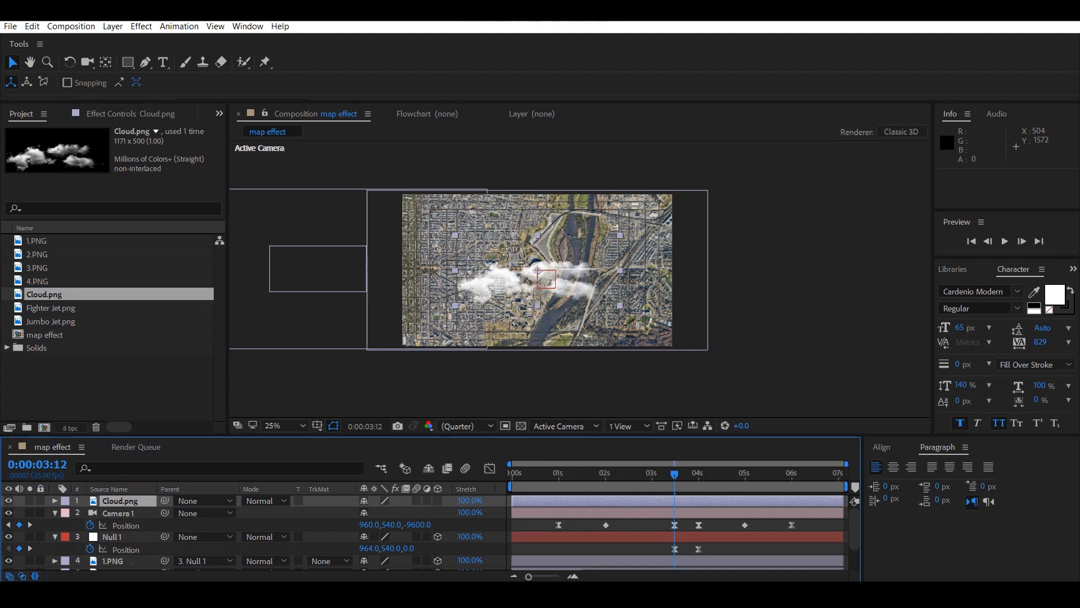
{"action": "left_click", "coordinate": [438, 500]}
{"action": "left_click", "coordinate": [203, 500]}
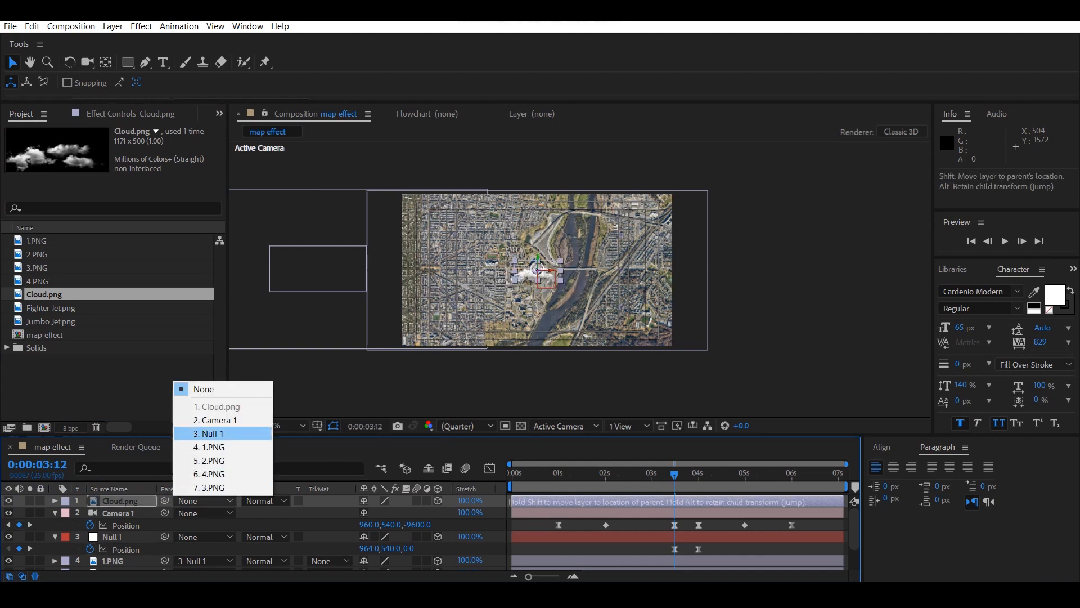
{"action": "left_click", "coordinate": [208, 433]}
{"action": "key", "text": "p"}
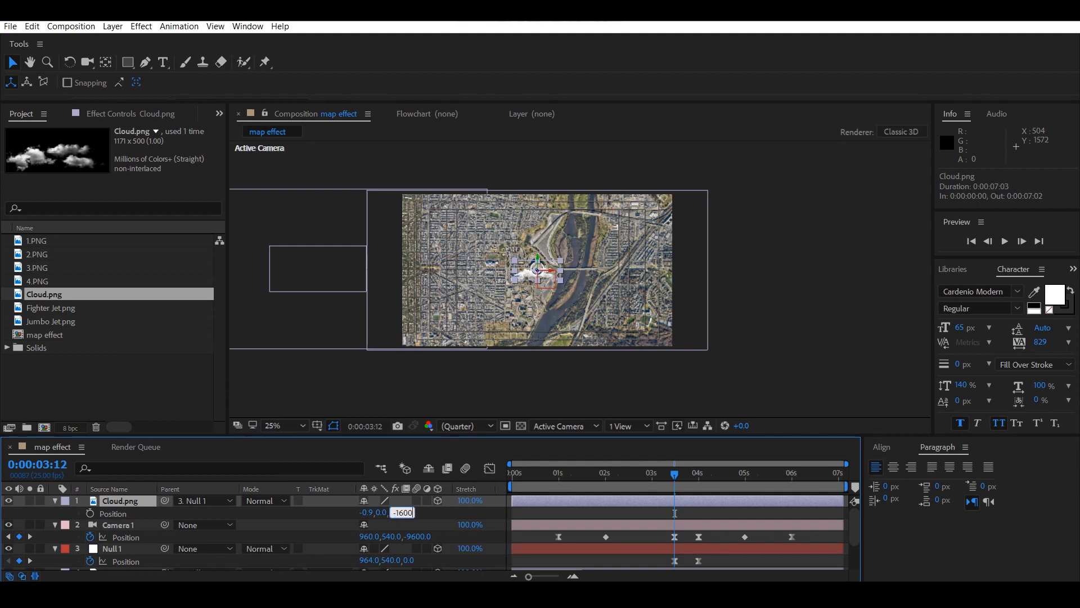
{"action": "key", "text": "Return"}
Rotate the cloud to -45° on Z, enlarge it, and place it over the map east of the stadium.
{"action": "left_click", "coordinate": [120, 500]}
{"action": "left_click_drag", "start_coordinate": [537, 276], "coordinate": [607, 290]}
{"action": "left_click", "coordinate": [55, 501]}
{"action": "left_click", "coordinate": [54, 500]}
{"action": "scroll", "coordinate": [378, 525], "scroll_direction": "down", "scroll_amount": 2}
{"action": "left_click_drag", "start_coordinate": [378, 525], "coordinate": [353, 525]}
{"action": "left_click_drag", "start_coordinate": [709, 243], "coordinate": [825, 197]}
{"action": "left_click_drag", "start_coordinate": [761, 230], "coordinate": [791, 187]}
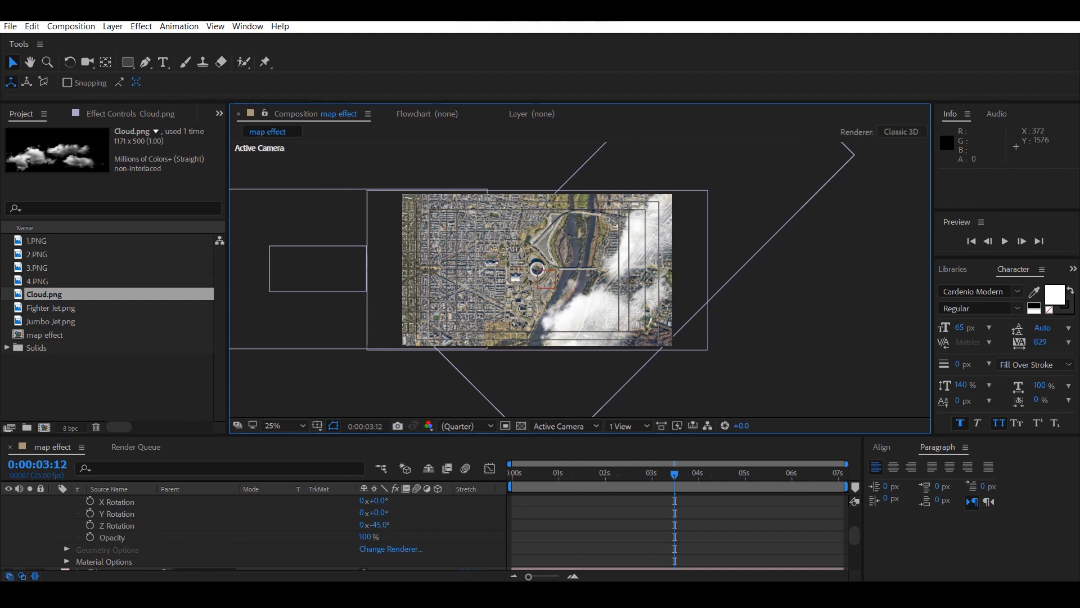
{"action": "scroll", "coordinate": [253, 531], "scroll_direction": "up", "scroll_amount": 2}
{"action": "left_click", "coordinate": [54, 500]}
Duplicate the cloud, set the copy's Z rotation to 154°, and resize and place it over the map's northwest area.
{"action": "key", "text": "ctrl+d"}
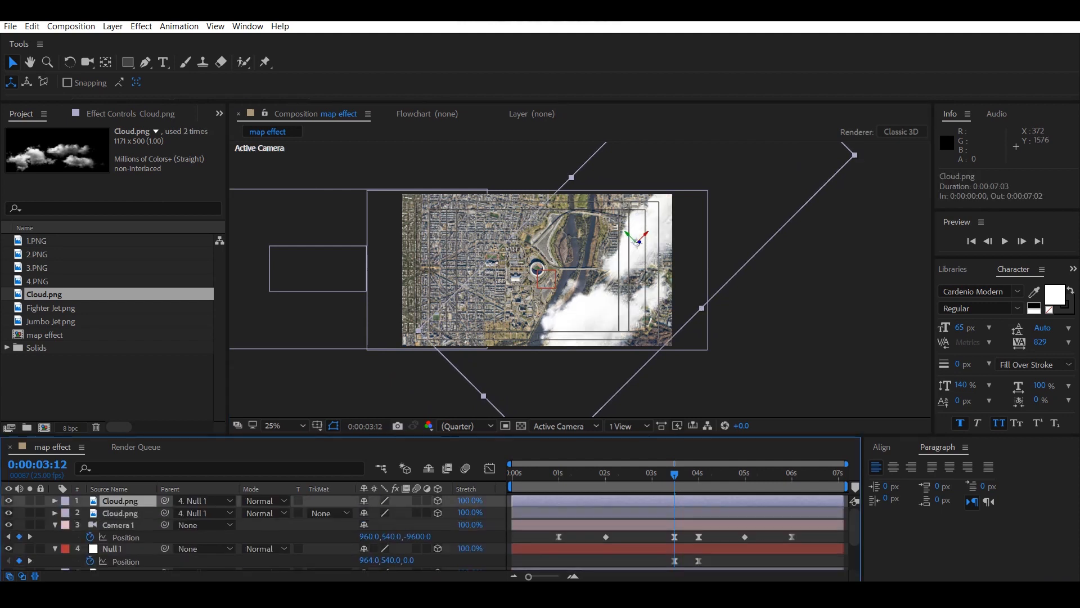
{"action": "left_click_drag", "start_coordinate": [637, 242], "coordinate": [404, 253]}
{"action": "left_click", "coordinate": [55, 501]}
{"action": "scroll", "coordinate": [253, 530], "scroll_direction": "down", "scroll_amount": 3}
{"action": "left_click_drag", "start_coordinate": [380, 512], "coordinate": [442, 513]}
{"action": "left_click_drag", "start_coordinate": [402, 254], "coordinate": [399, 318]}
{"action": "scroll", "coordinate": [568, 210], "scroll_direction": "down", "scroll_amount": 1}
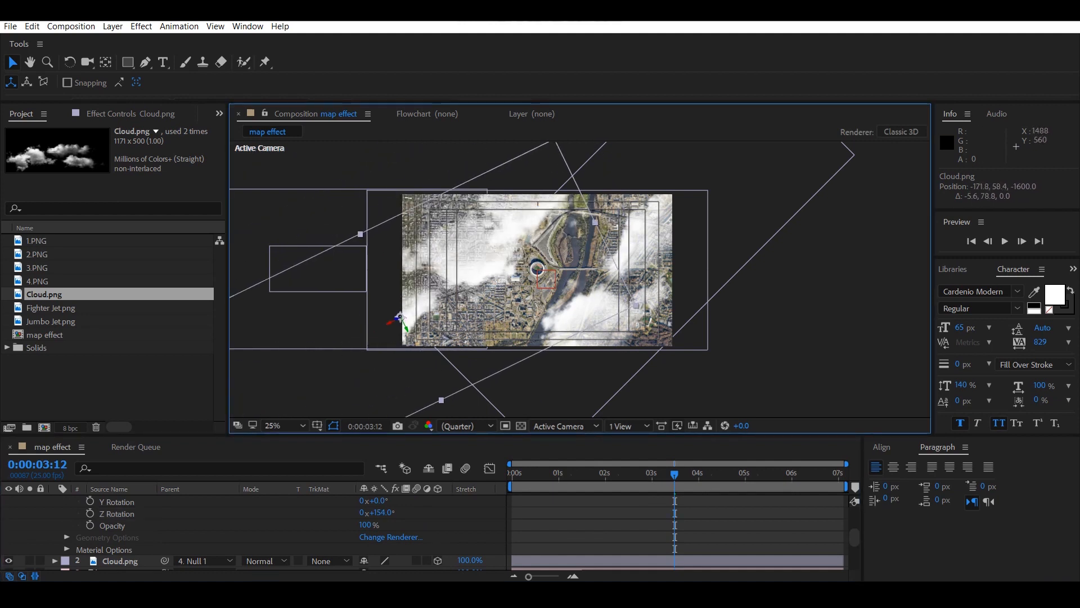
{"action": "left_click_drag", "start_coordinate": [568, 210], "coordinate": [558, 214]}
{"action": "scroll", "coordinate": [558, 214], "scroll_direction": "up", "scroll_amount": 1}
{"action": "left_click_drag", "start_coordinate": [535, 150], "coordinate": [506, 159]}
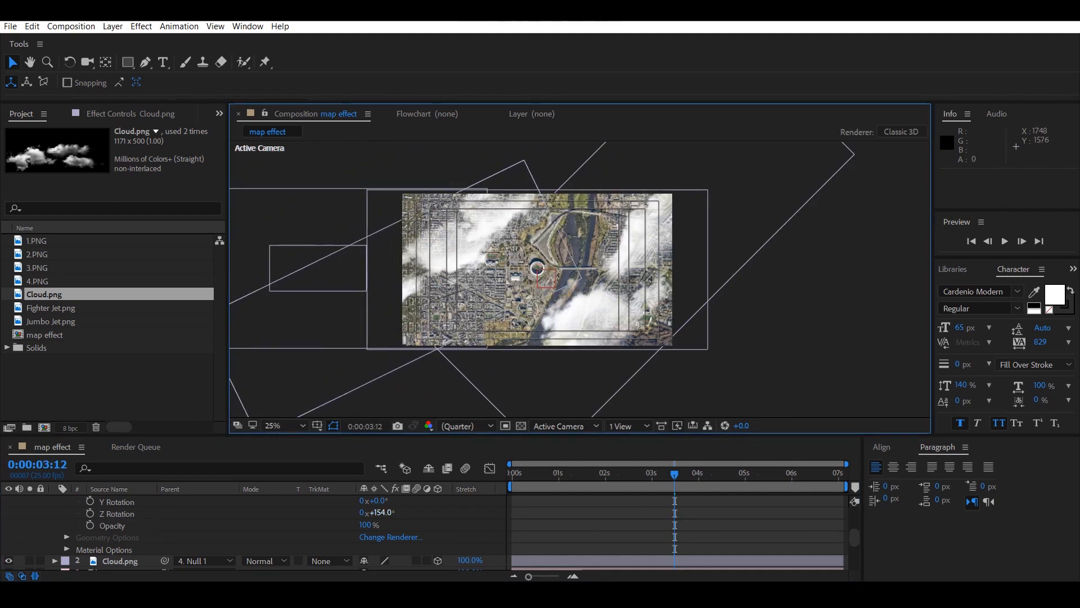
{"action": "scroll", "coordinate": [253, 531], "scroll_direction": "up", "scroll_amount": 3}
{"action": "left_click", "coordinate": [55, 500]}
At 4 seconds, add another Cloud.png as a 3D layer parented to Null 1 and change its Z position.
{"action": "key", "text": "k"}
{"action": "left_click_drag", "start_coordinate": [44, 294], "coordinate": [141, 500]}
{"action": "left_click", "coordinate": [204, 500]}
{"action": "left_click", "coordinate": [204, 434]}
{"action": "key", "text": "p"}
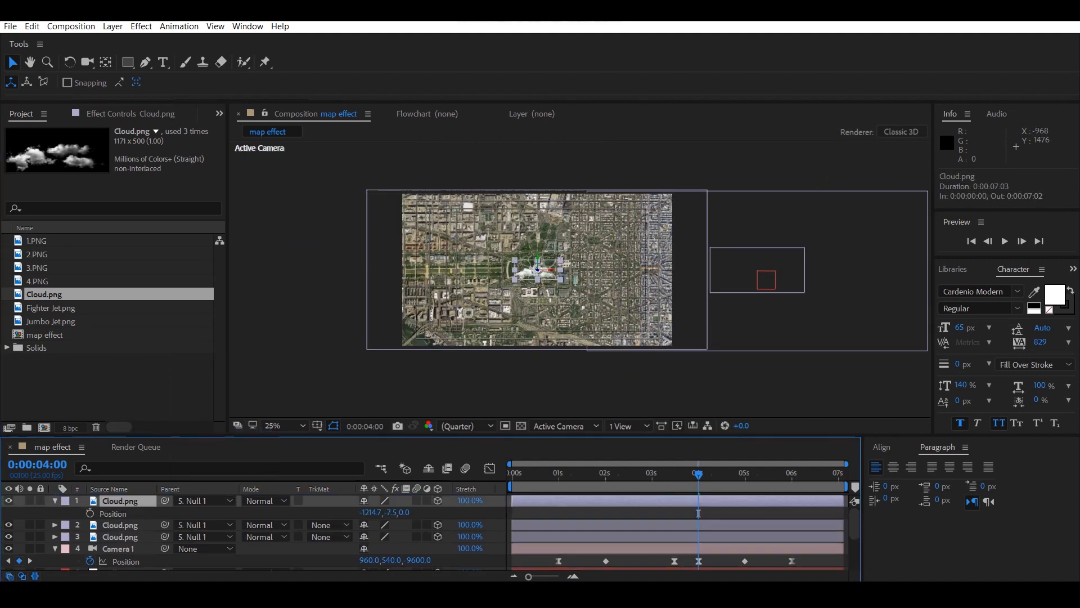
{"action": "key", "text": "Return"}
Rotate and enlarge the new cloud, and place it over the map southeast of the Capitol.
{"action": "left_click", "coordinate": [55, 500]}
{"action": "left_click", "coordinate": [55, 501]}
{"action": "scroll", "coordinate": [253, 531], "scroll_direction": "down", "scroll_amount": 2}
{"action": "left_click_drag", "start_coordinate": [378, 524], "coordinate": [455, 524]}
{"action": "left_click_drag", "start_coordinate": [538, 270], "coordinate": [674, 301]}
{"action": "left_click_drag", "start_coordinate": [717, 200], "coordinate": [737, 100]}
{"action": "key", "text": "u"}
Duplicate this cloud and move and resize the copy over the map west of the Capitol.
{"action": "key", "text": "ctrl+d"}
{"action": "left_click_drag", "start_coordinate": [723, 167], "coordinate": [550, 117]}
{"action": "left_click_drag", "start_coordinate": [294, 308], "coordinate": [354, 261]}
{"action": "left_click_drag", "start_coordinate": [450, 248], "coordinate": [395, 315]}
{"action": "left_click_drag", "start_coordinate": [302, 332], "coordinate": [289, 358]}
{"action": "left_click_drag", "start_coordinate": [428, 271], "coordinate": [400, 253]}
Deselect the clouds and preview the whole animation from the start.
{"action": "key", "text": "F2"}
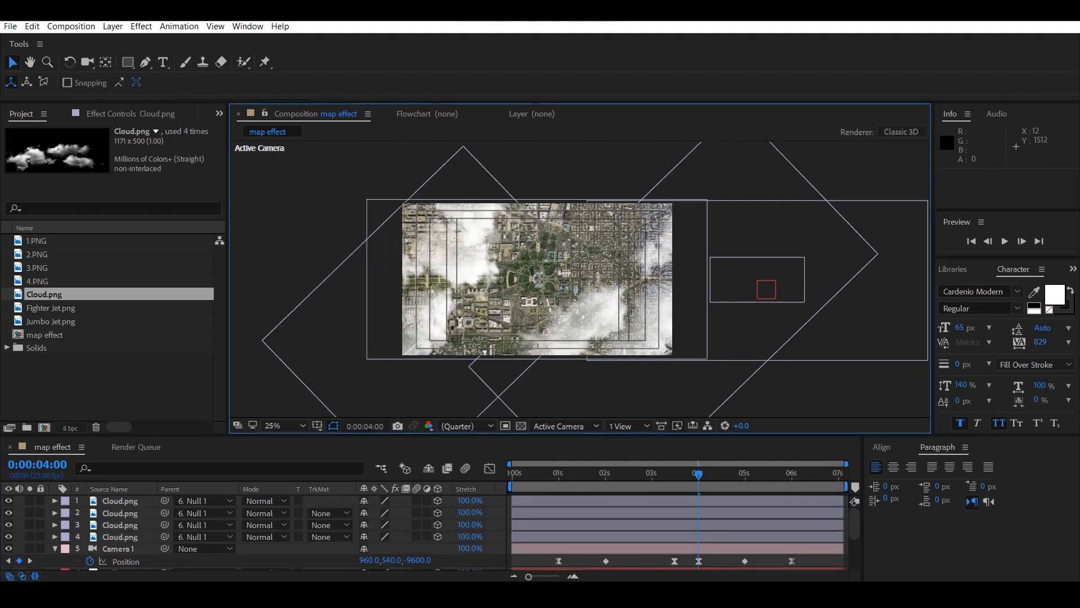
{"action": "key", "text": "Home"}
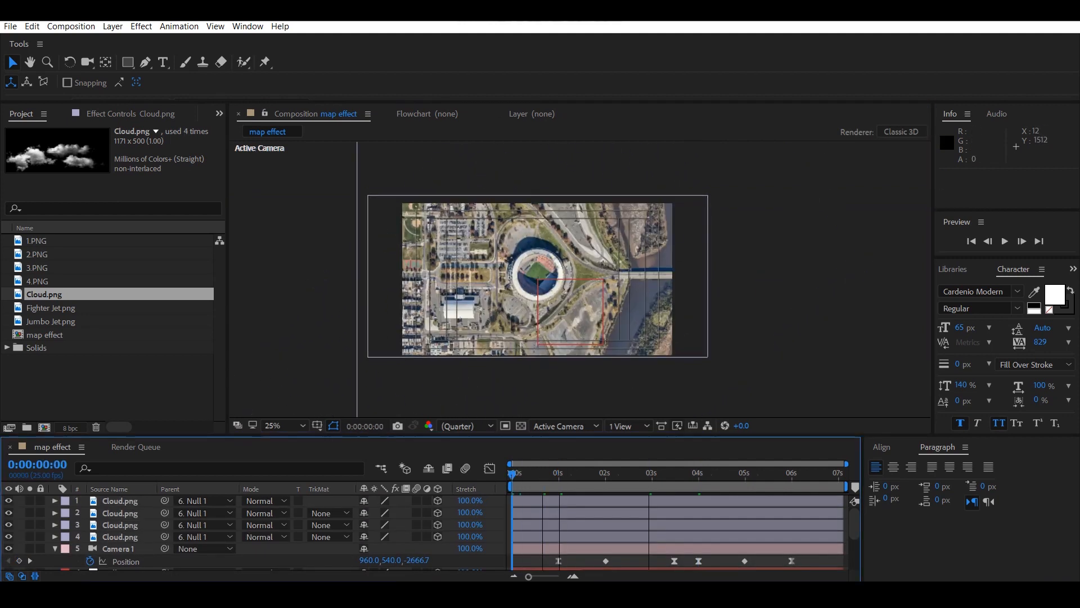
{"action": "key", "text": "space"}
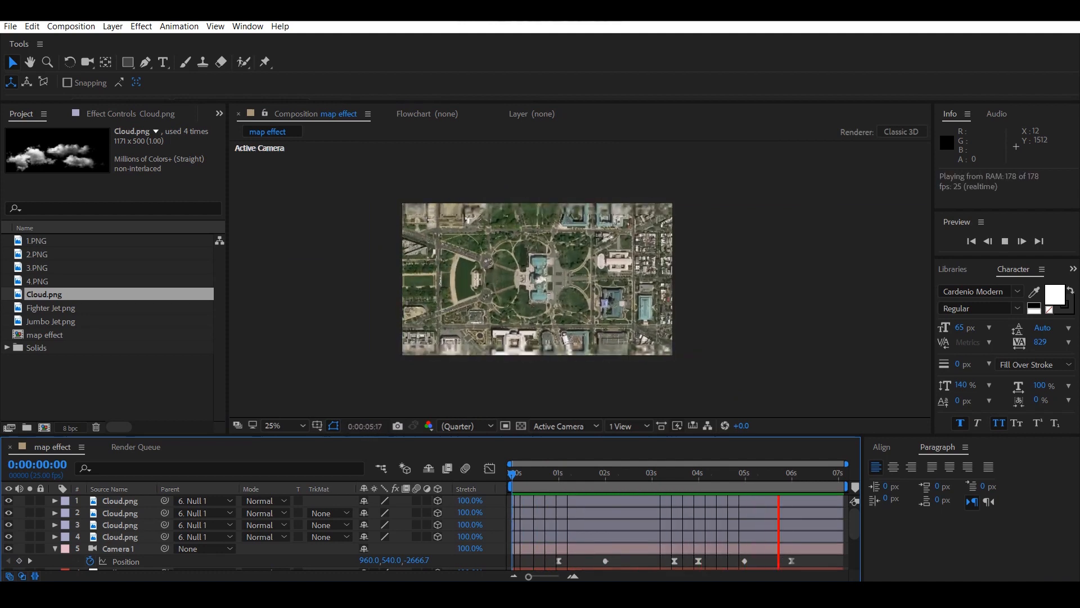
{"action": "key", "text": "space"}
At 2 seconds, add Jumbo Jet.png above the clouds as a 3D layer and parent it to Null 1.
{"action": "scroll", "coordinate": [422, 532], "scroll_direction": "down", "scroll_amount": 3}
{"action": "scroll", "coordinate": [422, 531], "scroll_direction": "up", "scroll_amount": 3}
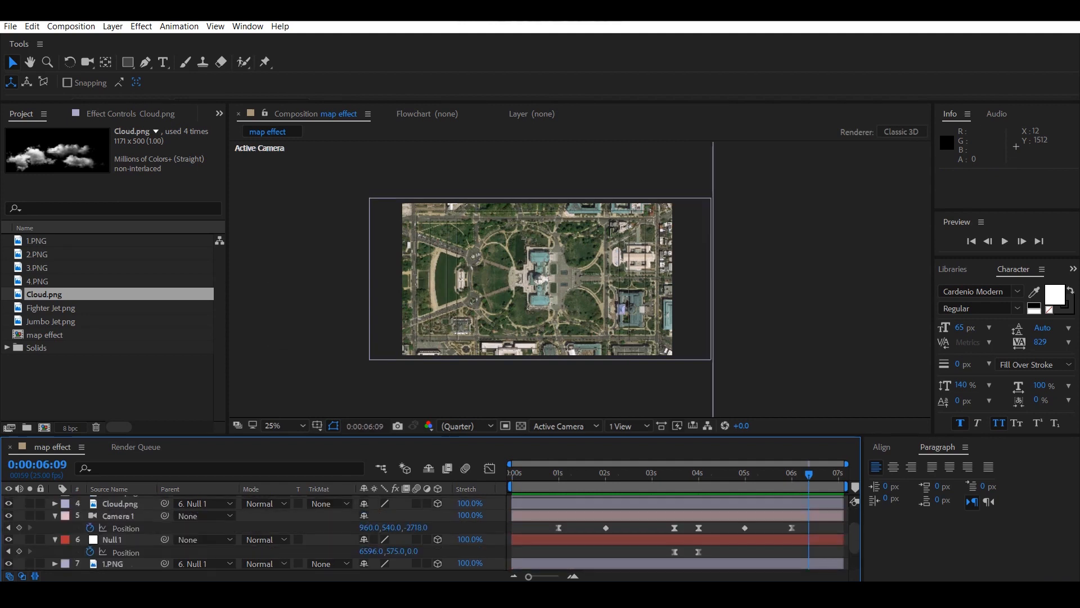
{"action": "left_click", "coordinate": [606, 472]}
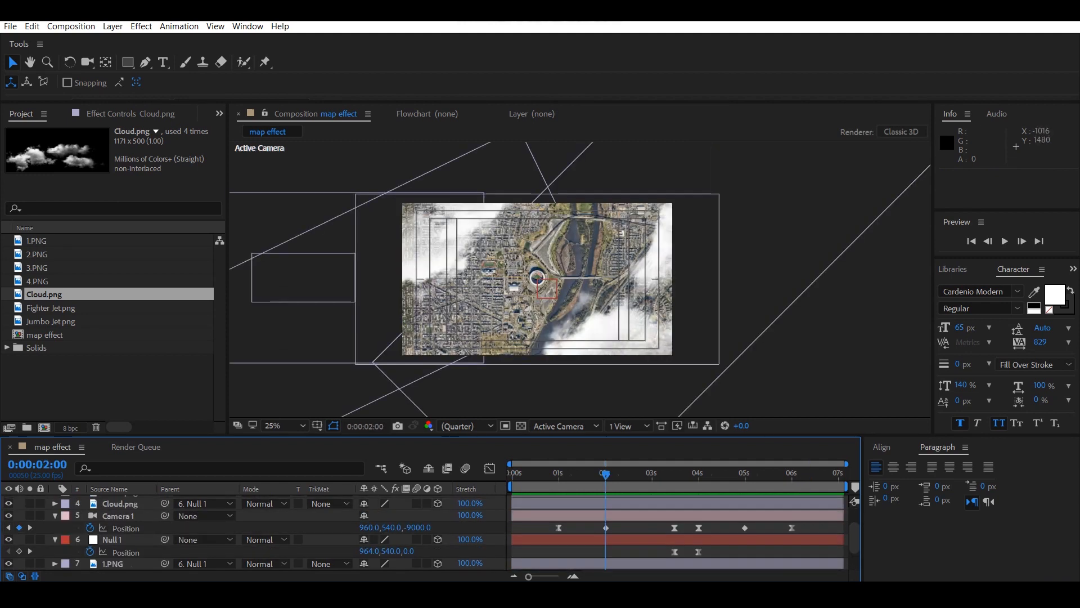
{"action": "left_click", "coordinate": [51, 321]}
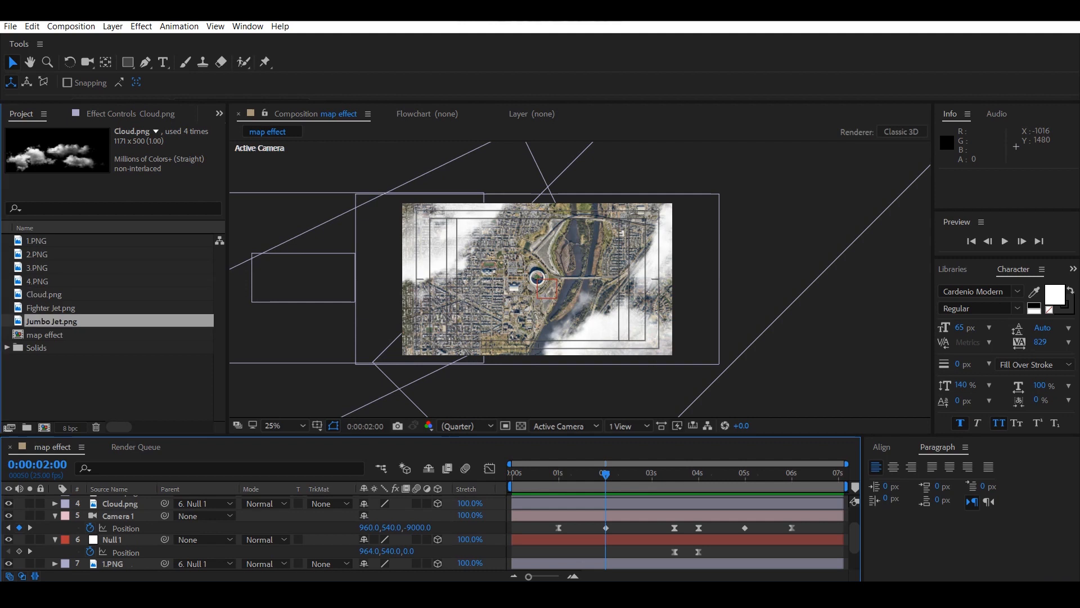
{"action": "left_click_drag", "start_coordinate": [76, 498], "coordinate": [77, 498]}
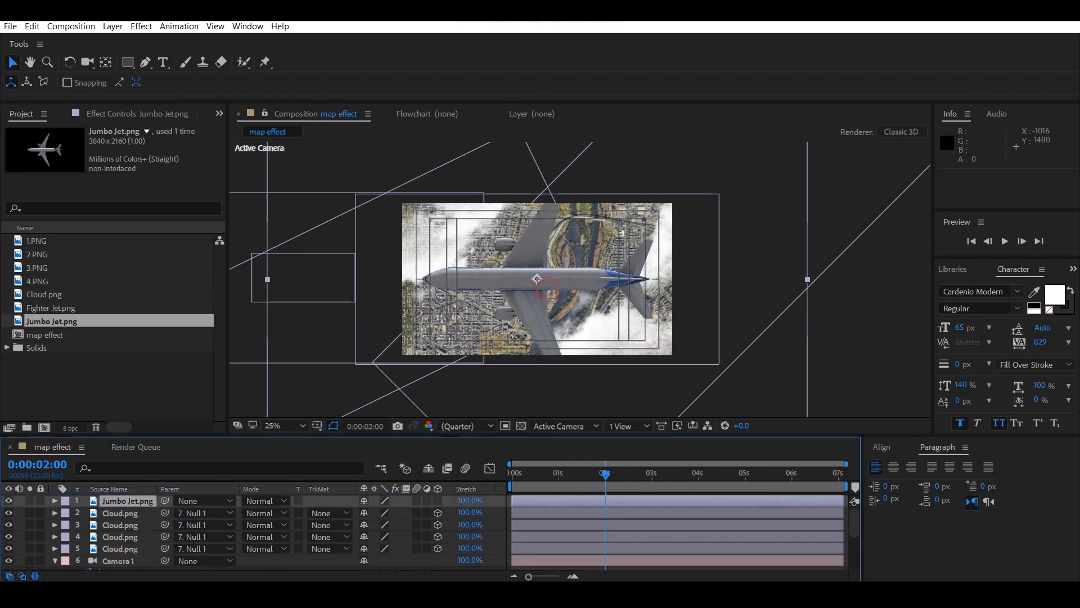
{"action": "left_click", "coordinate": [437, 500]}
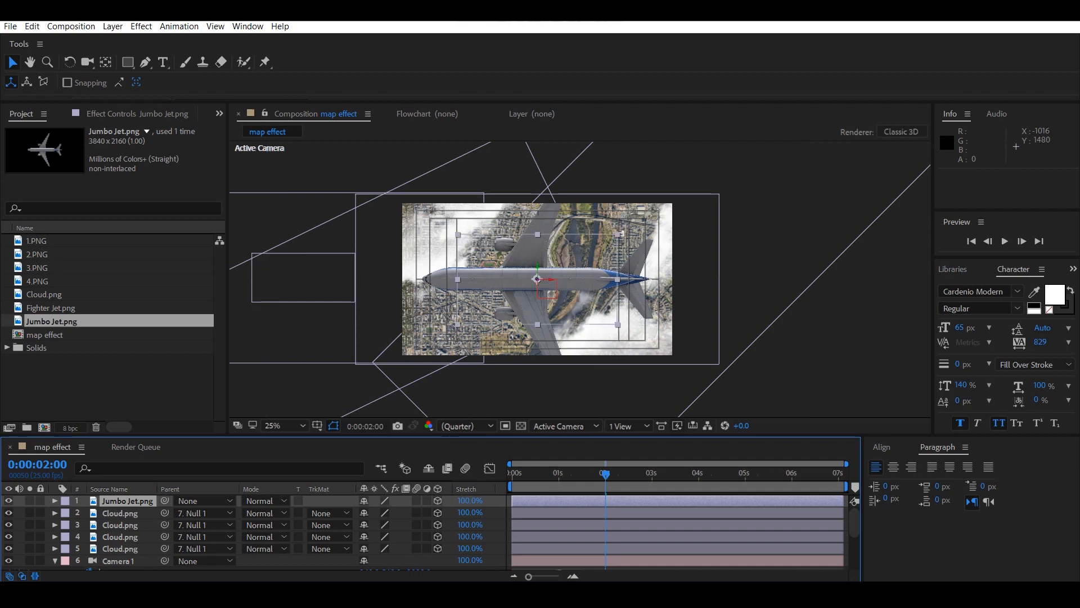
{"action": "left_click", "coordinate": [203, 501]}
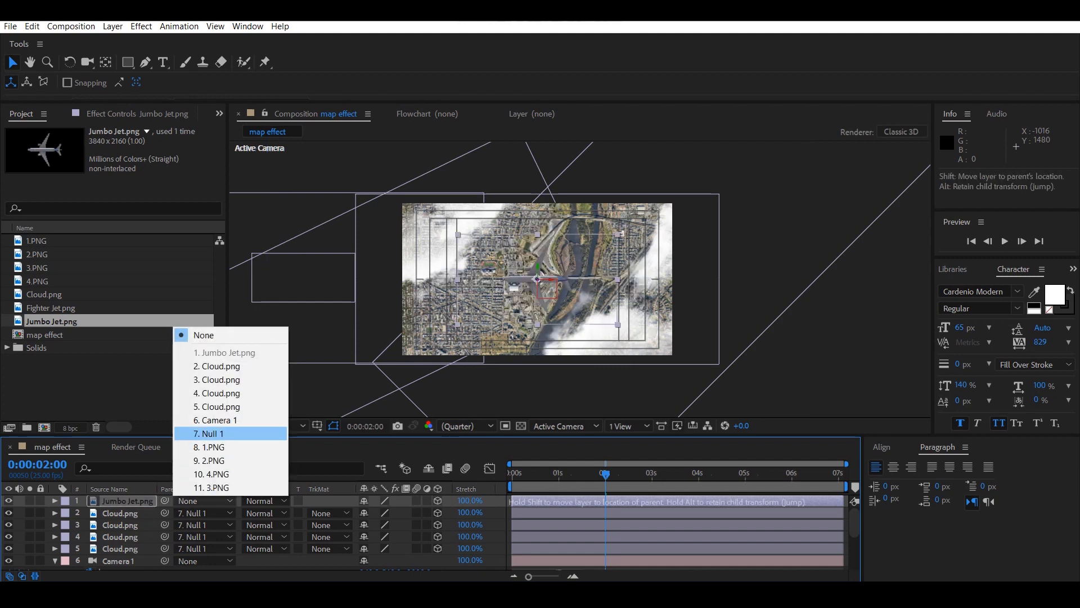
{"action": "left_click", "coordinate": [202, 433]}
Set the jumbo jet's Z position to -1000.
{"action": "key", "text": "p"}
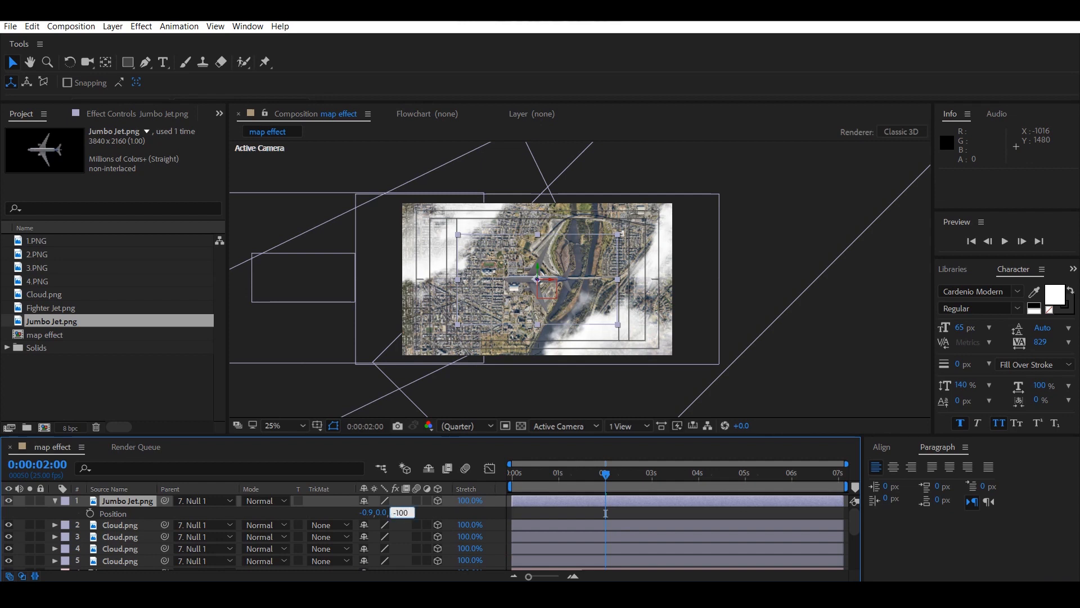
{"action": "type", "text": "-1000"}
{"action": "key", "text": "Return"}
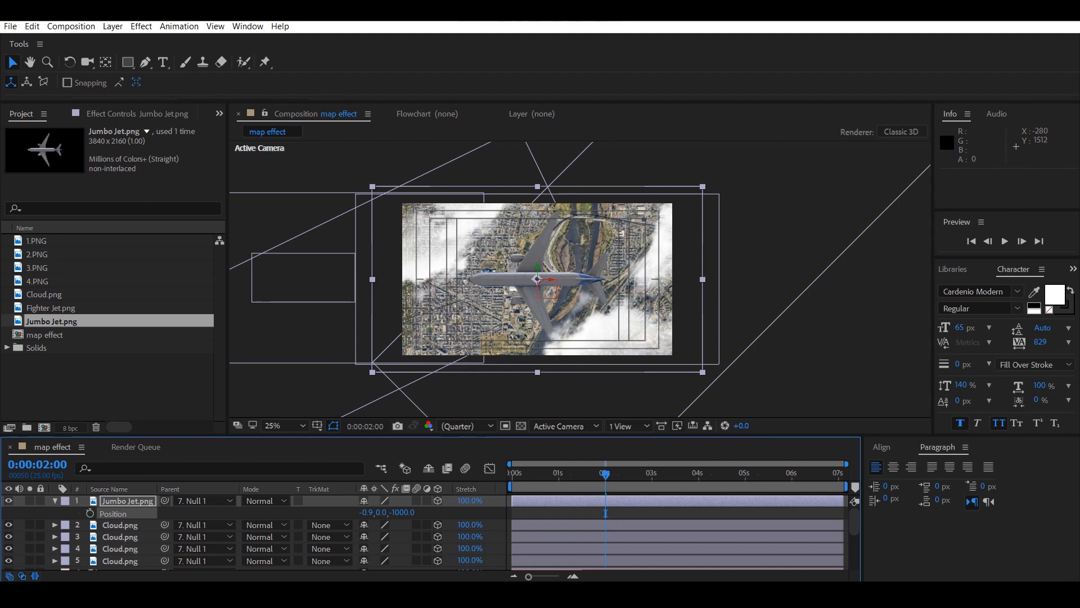
Scale down and rotate the jumbo jet, and place it over the cloud southeast of the stadium.
{"action": "key", "text": "p"}
{"action": "key", "text": "s"}
{"action": "left_click_drag", "start_coordinate": [376, 513], "coordinate": [395, 525]}
{"action": "left_click", "coordinate": [54, 500]}
{"action": "left_click", "coordinate": [54, 500]}
{"action": "scroll", "coordinate": [168, 529], "scroll_direction": "down", "scroll_amount": 2}
{"action": "left_click_drag", "start_coordinate": [590, 292], "coordinate": [690, 304]}
{"action": "scroll", "coordinate": [169, 529], "scroll_direction": "up", "scroll_amount": 2}
Keyframe the jet's position at 2 seconds, and at 3 seconds move it diagonally to the cloud northwest of the stadium.
{"action": "key", "text": "p"}
{"action": "key", "text": "alt+shift+p"}
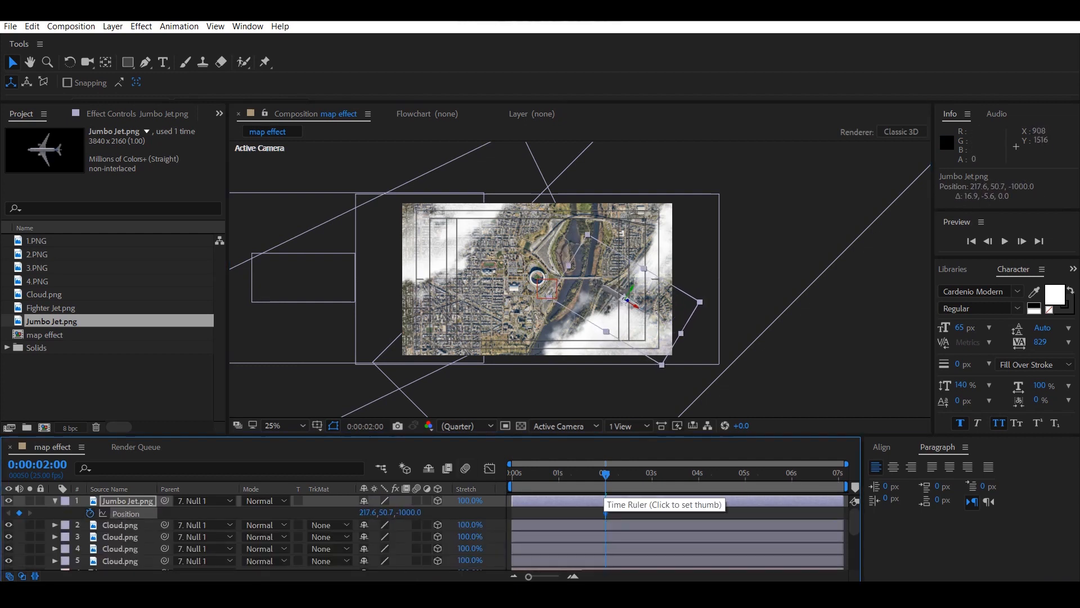
{"action": "left_click_drag", "start_coordinate": [606, 473], "coordinate": [653, 474]}
{"action": "left_click_drag", "start_coordinate": [600, 277], "coordinate": [488, 205]}
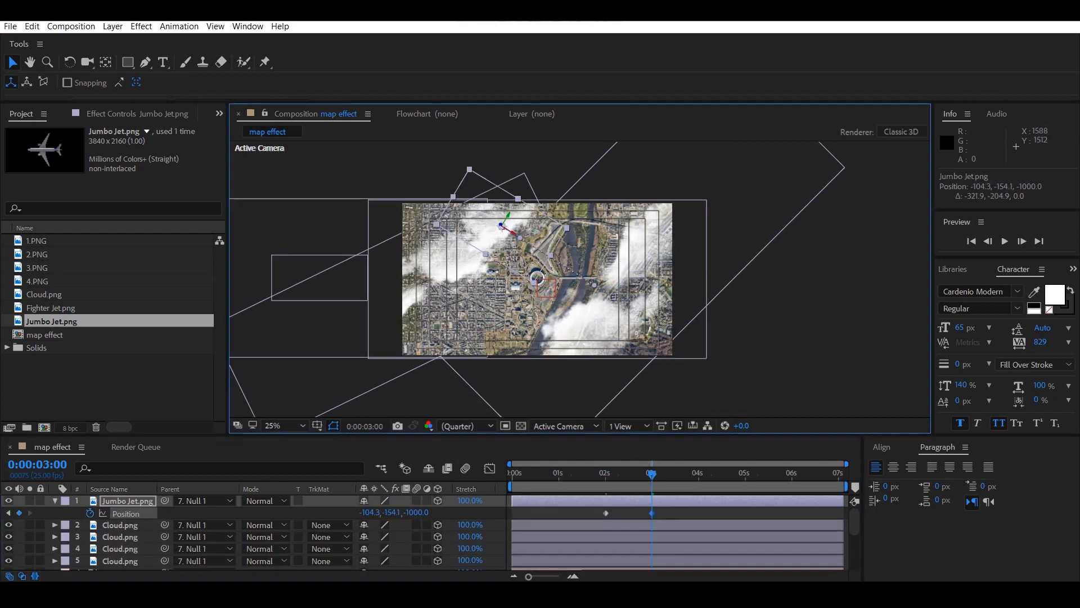
Shift the jet's first position keyframe to 0:00:01:11 and its second past 3 seconds, and preview the flight from the start.
{"action": "left_click_drag", "start_coordinate": [606, 513], "coordinate": [580, 513]}
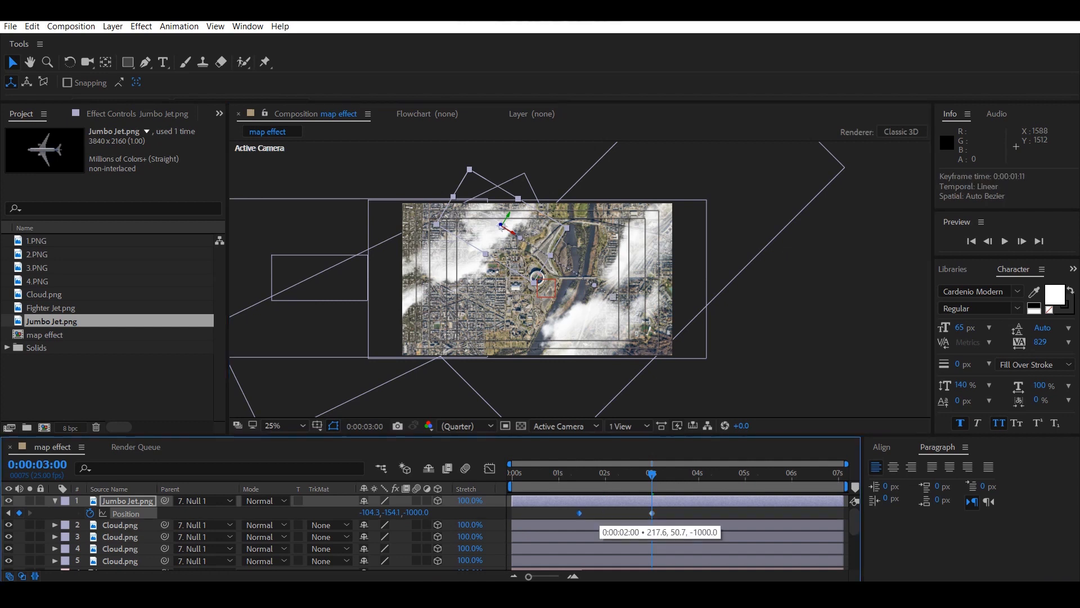
{"action": "left_click_drag", "start_coordinate": [652, 512], "coordinate": [672, 512]}
{"action": "left_click_drag", "start_coordinate": [652, 474], "coordinate": [511, 474]}
{"action": "key", "text": "space"}
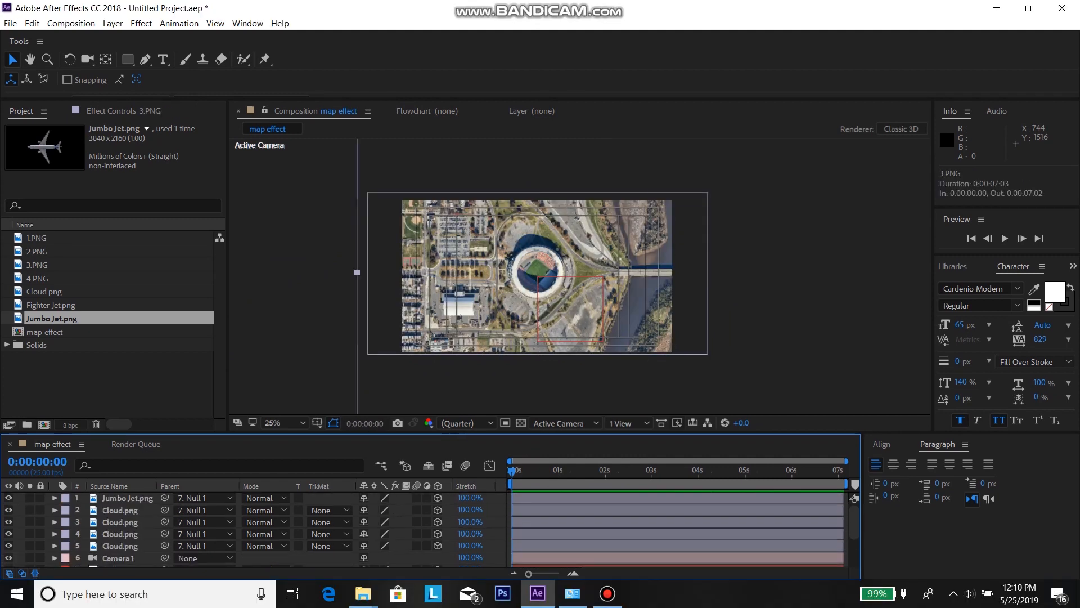
Turn on motion blur for all layers and the composition, and clear the layer selection.
{"action": "key", "text": "ctrl+a"}
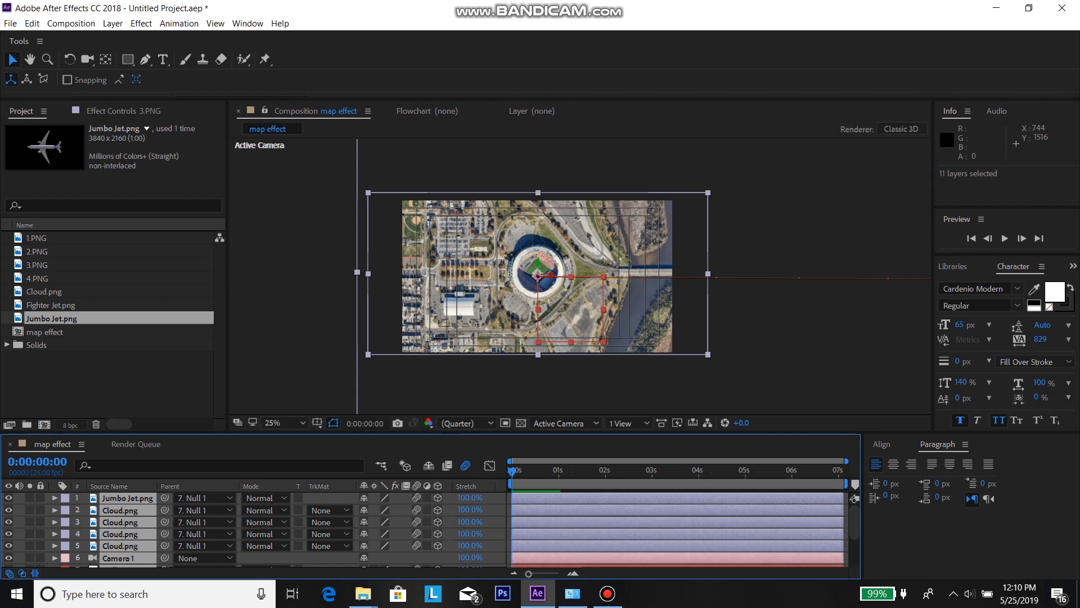
{"action": "key", "text": "ctrl+shift+a"}
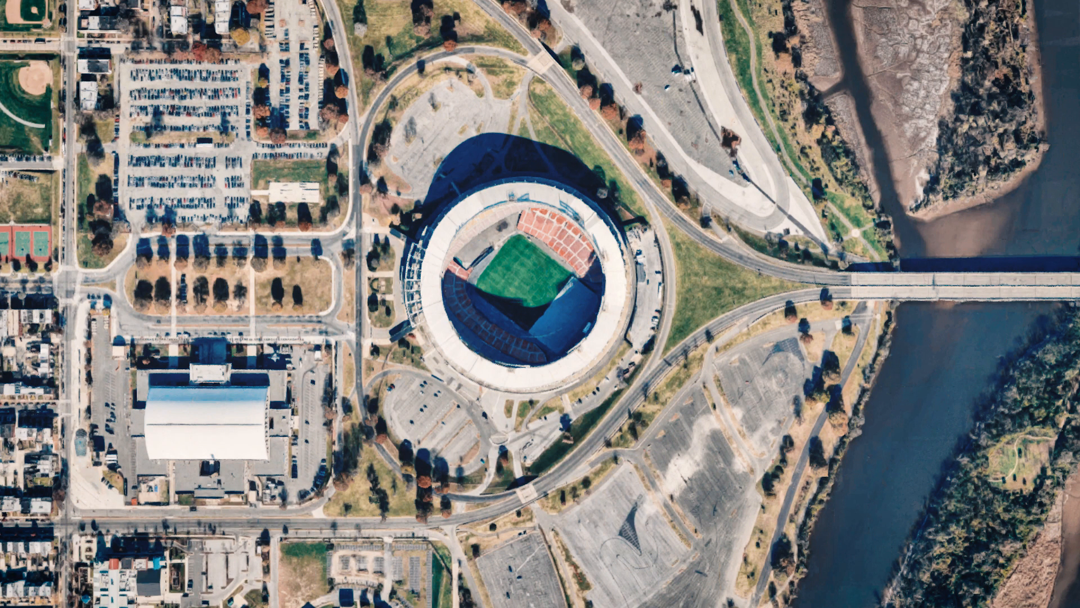